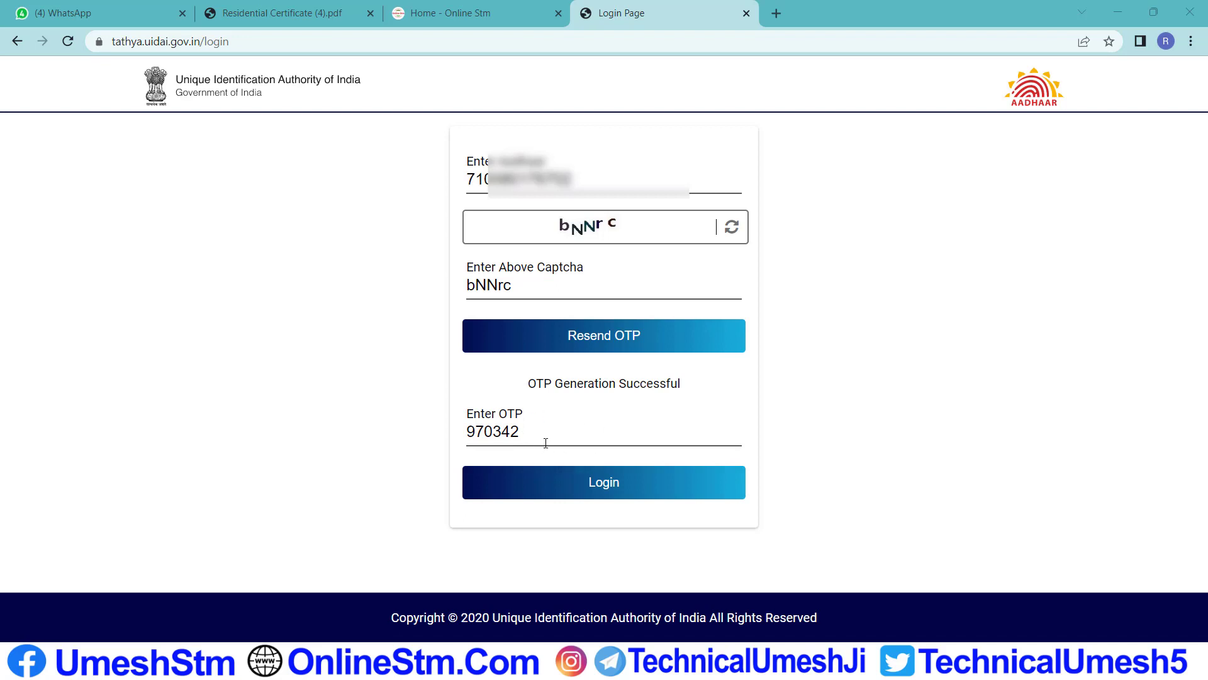
# Log in to myAadhaar with the received one-time password
pyautogui.click(613, 492)
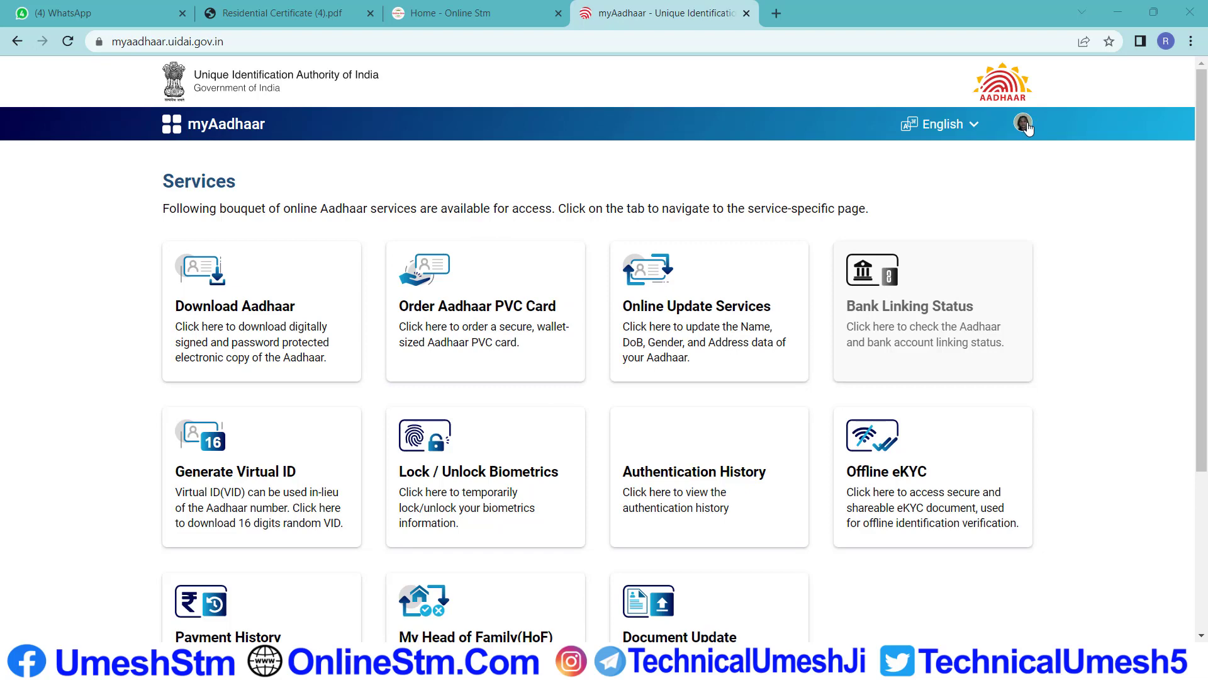
# Check the profile menu, then scroll to the Requests section to confirm no earlier requests are listed
pyautogui.click(1023, 123)
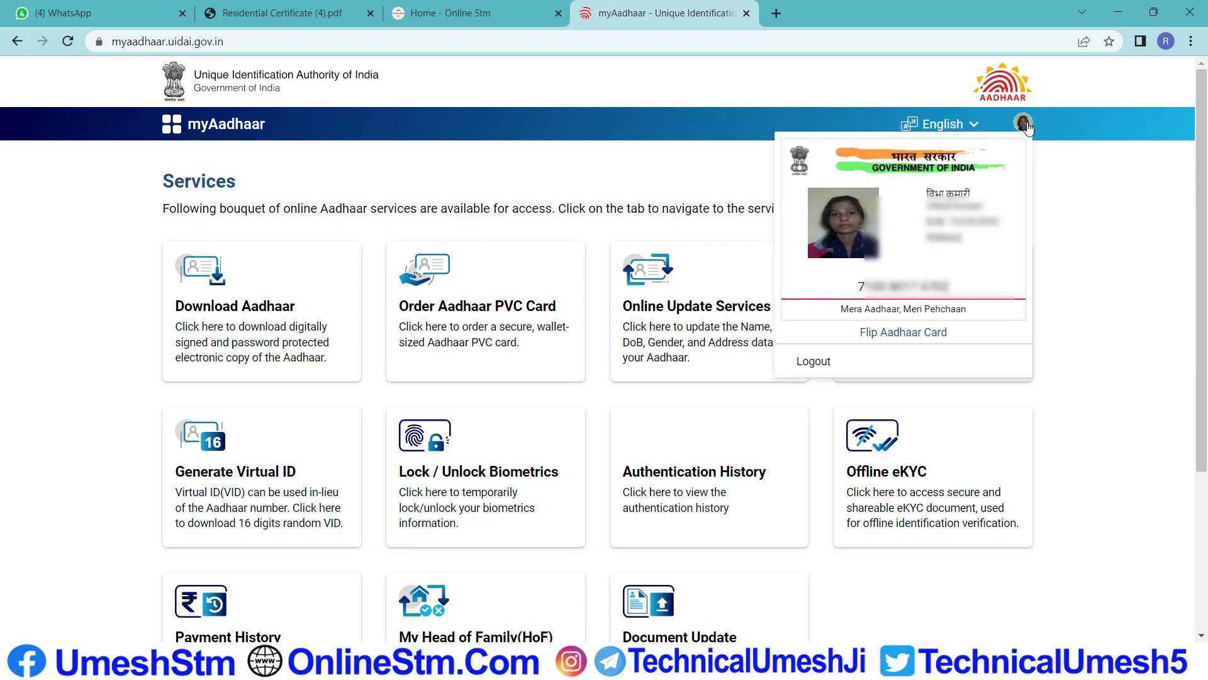
pyautogui.click(1025, 124)
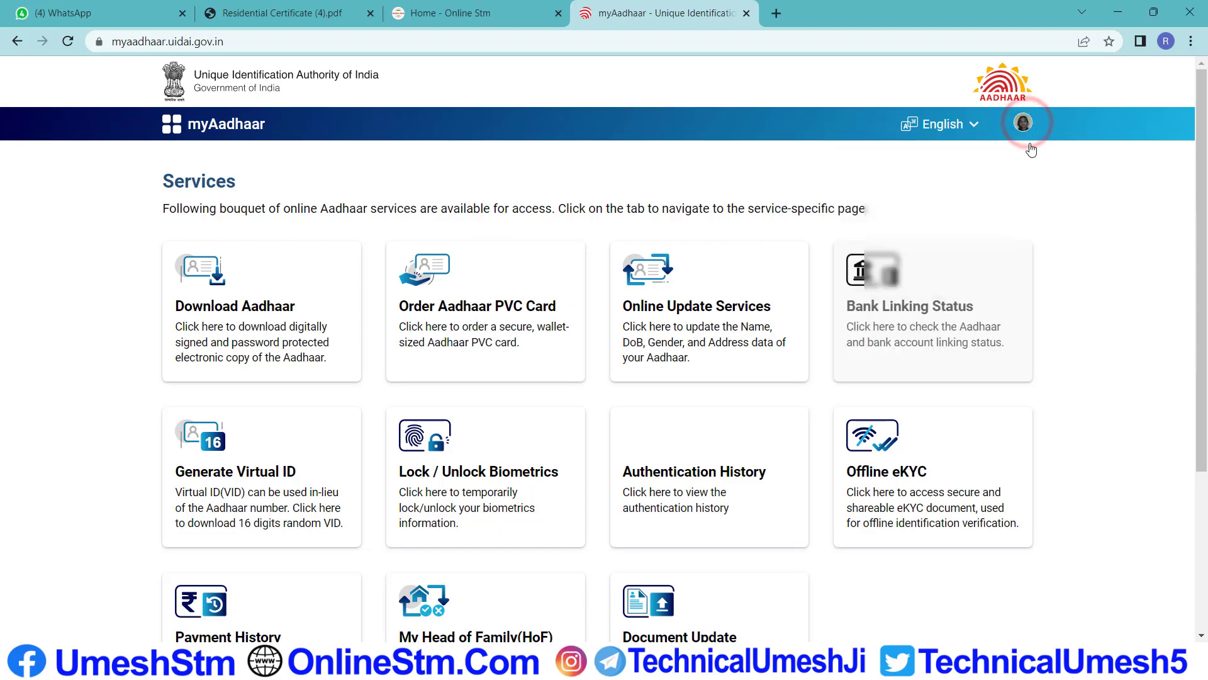
pyautogui.scroll(-1, 763, 380)
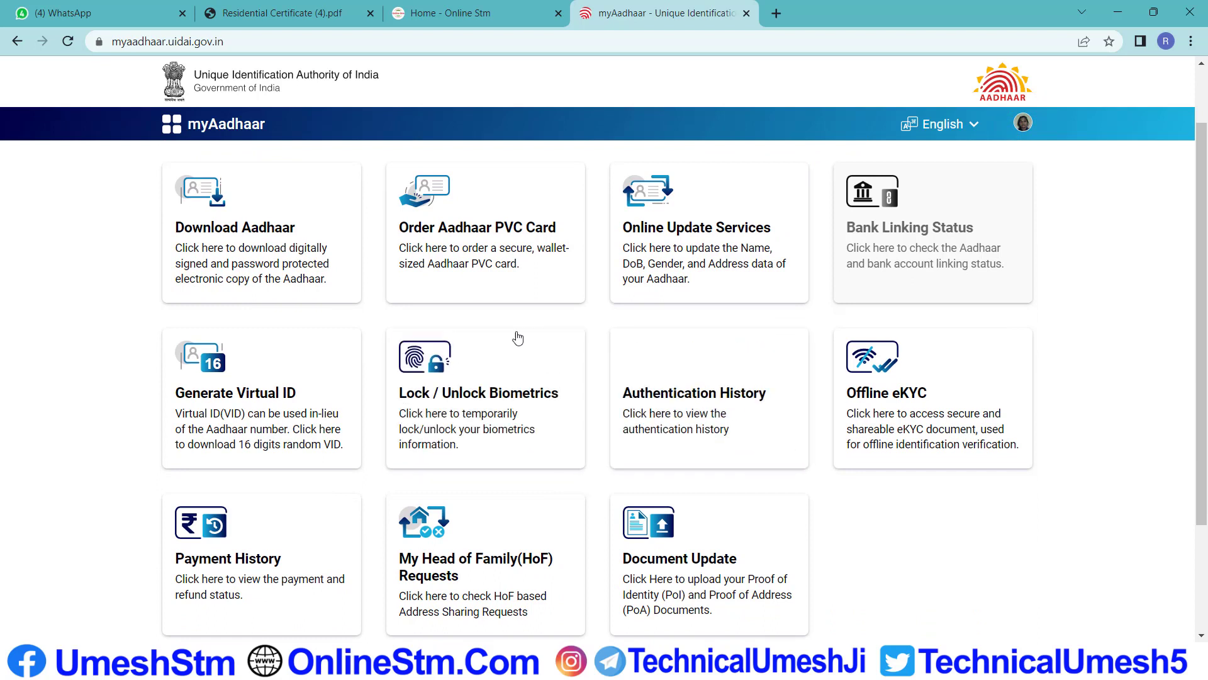
pyautogui.scroll(-1, 692, 365)
pyautogui.scroll(-1, 818, 390)
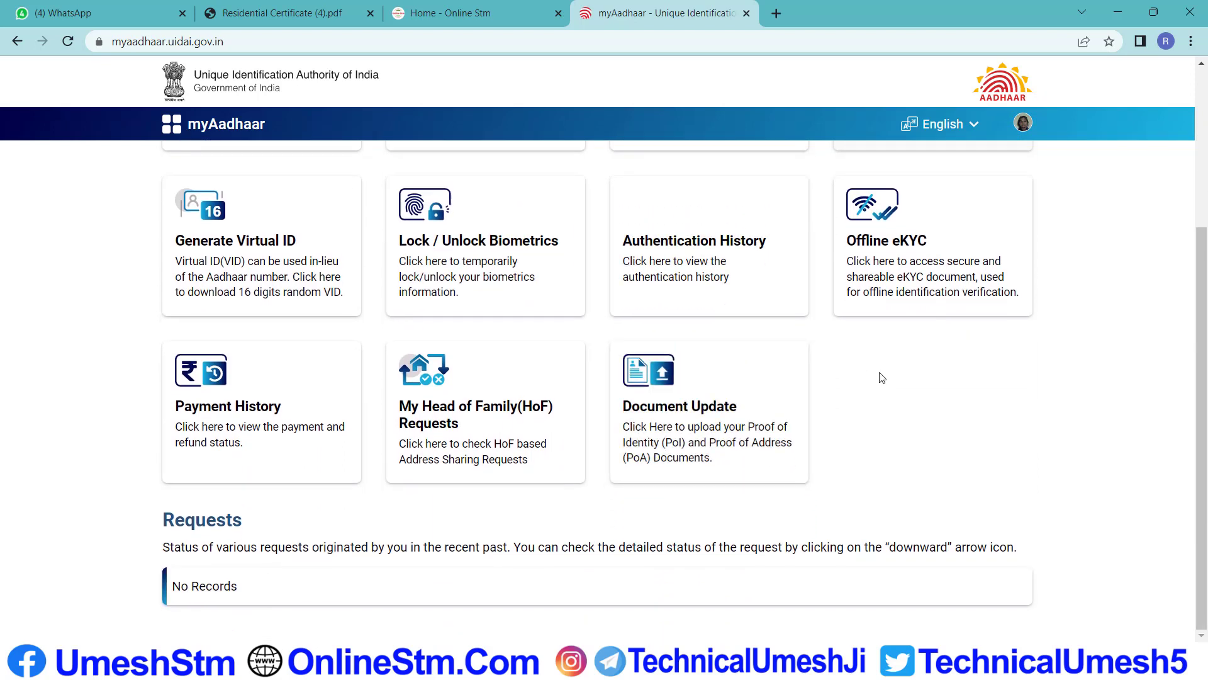
pyautogui.scroll(3, 741, 391)
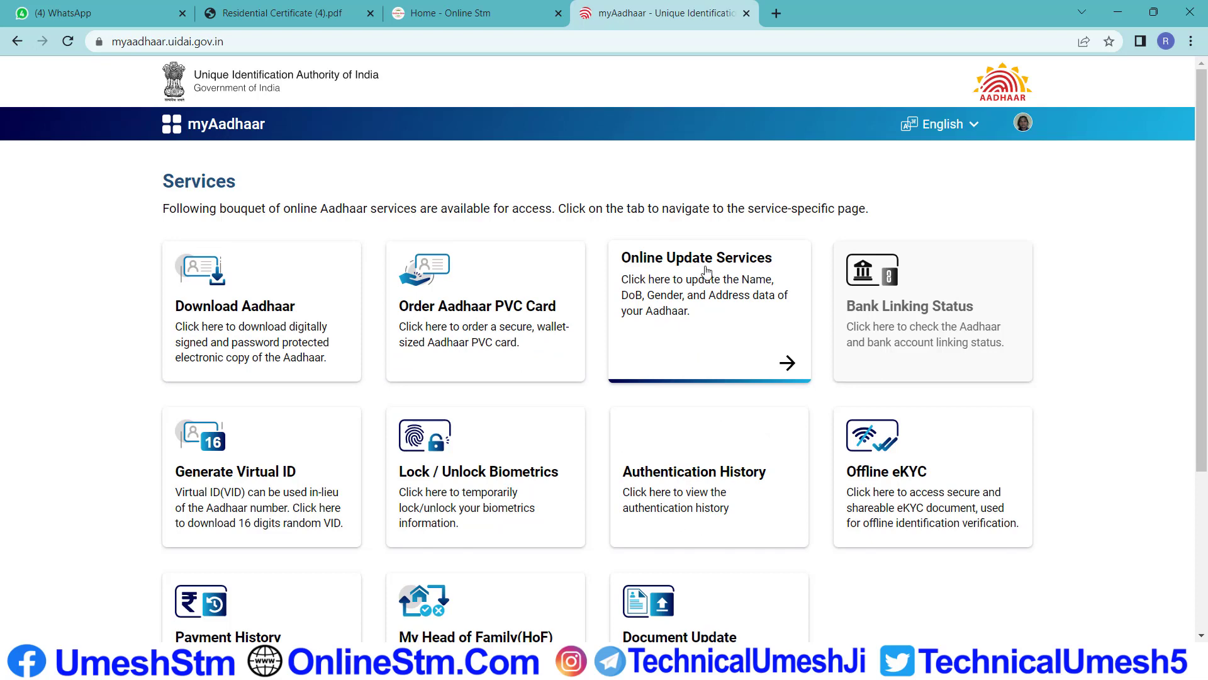
# Go through Online Update Services to Update Aadhaar Online, choosing Address as the field to update
pyautogui.click(784, 361)
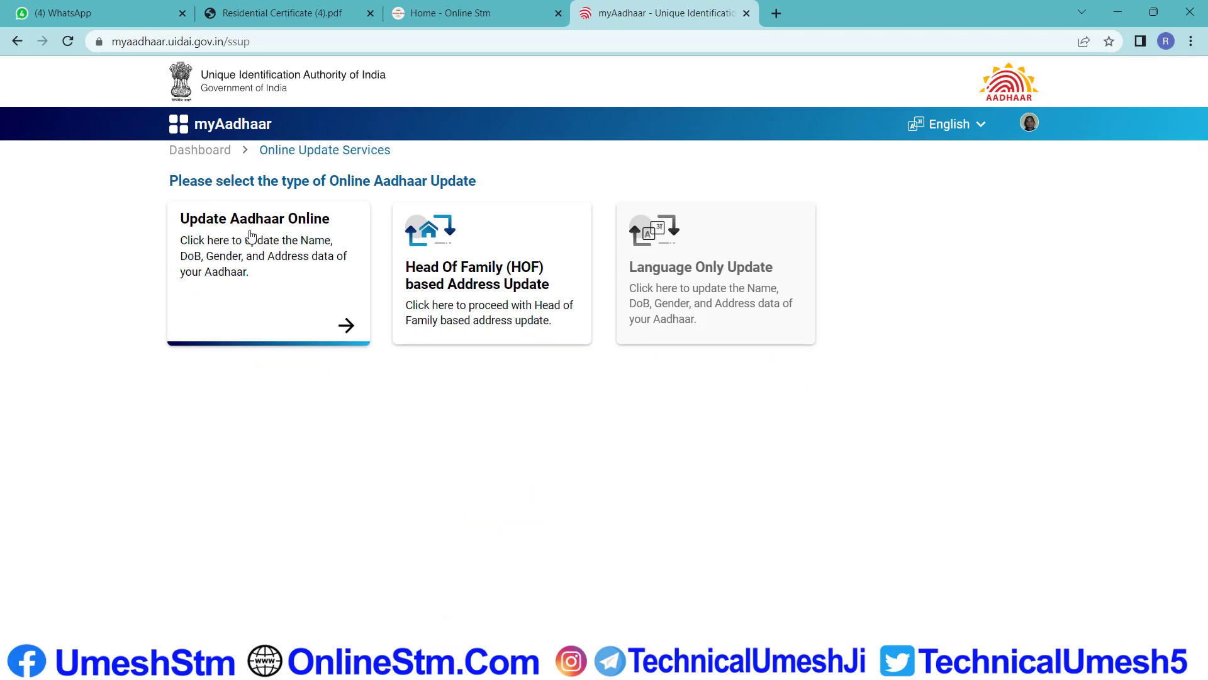
pyautogui.click(272, 251)
pyautogui.scroll(-3, 567, 453)
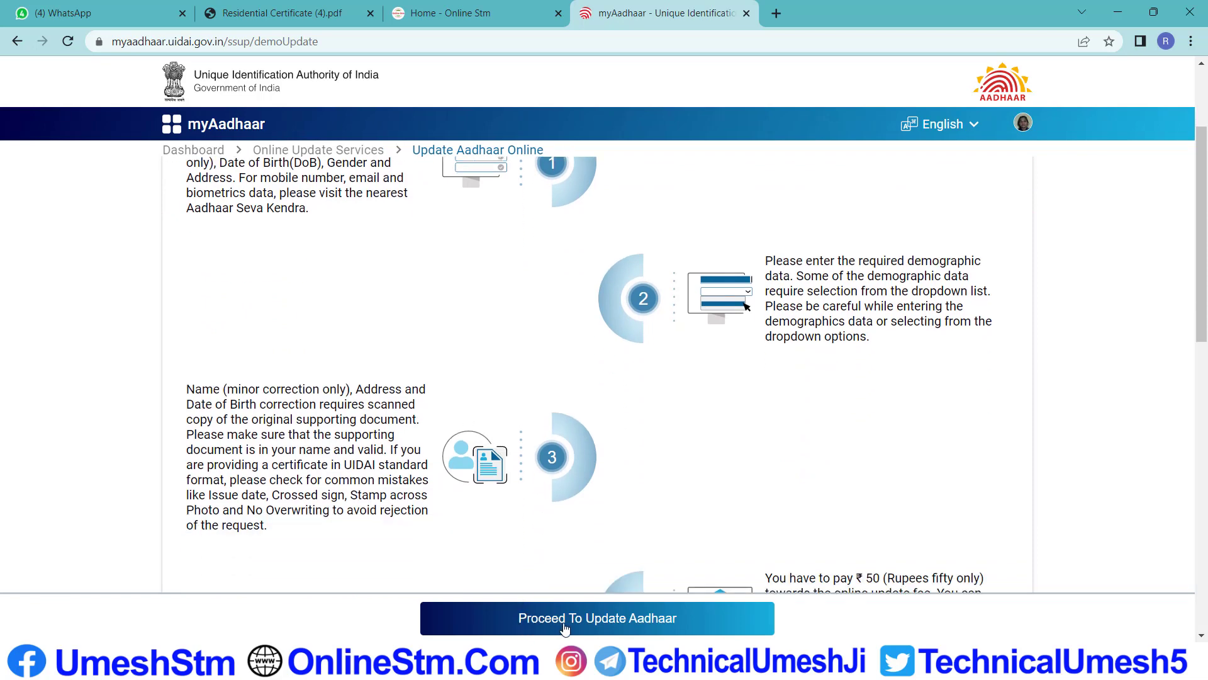
pyautogui.click(628, 623)
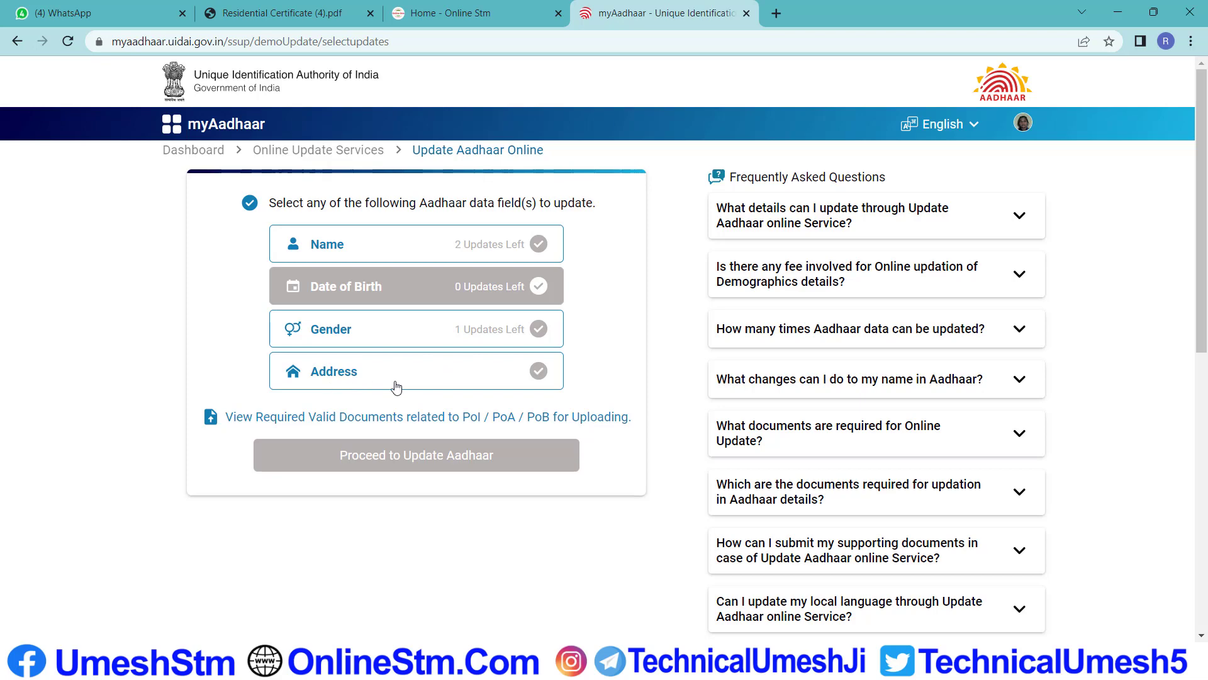
pyautogui.click(350, 380)
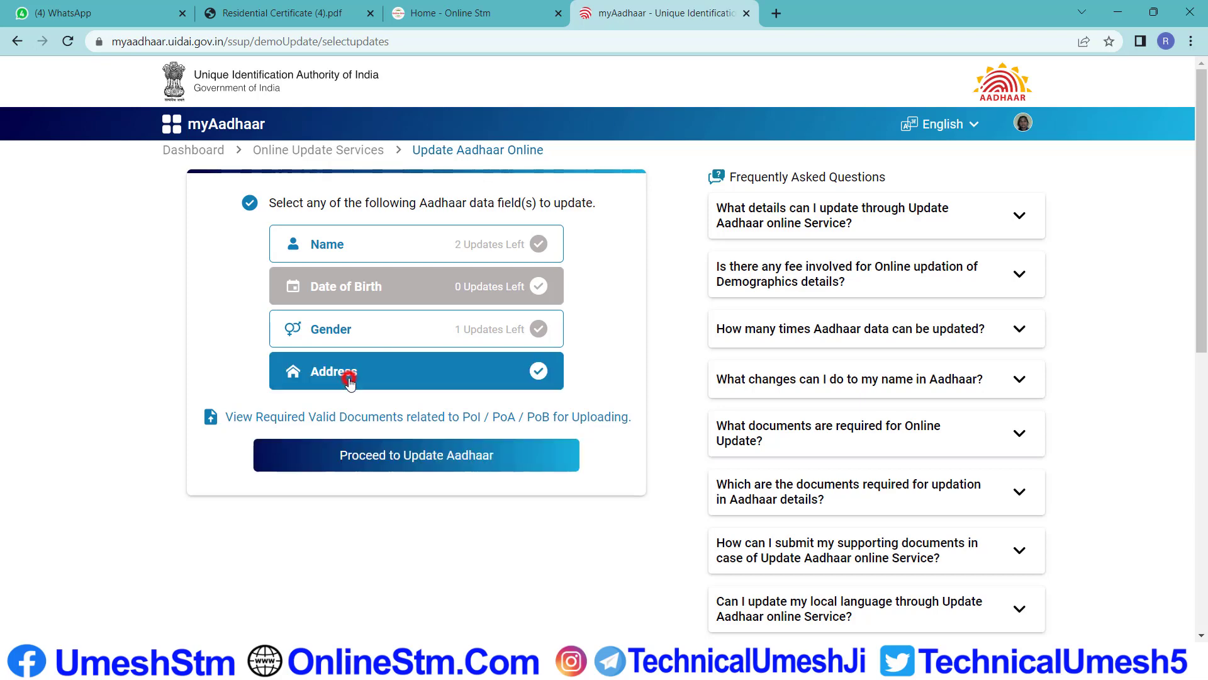
pyautogui.click(440, 463)
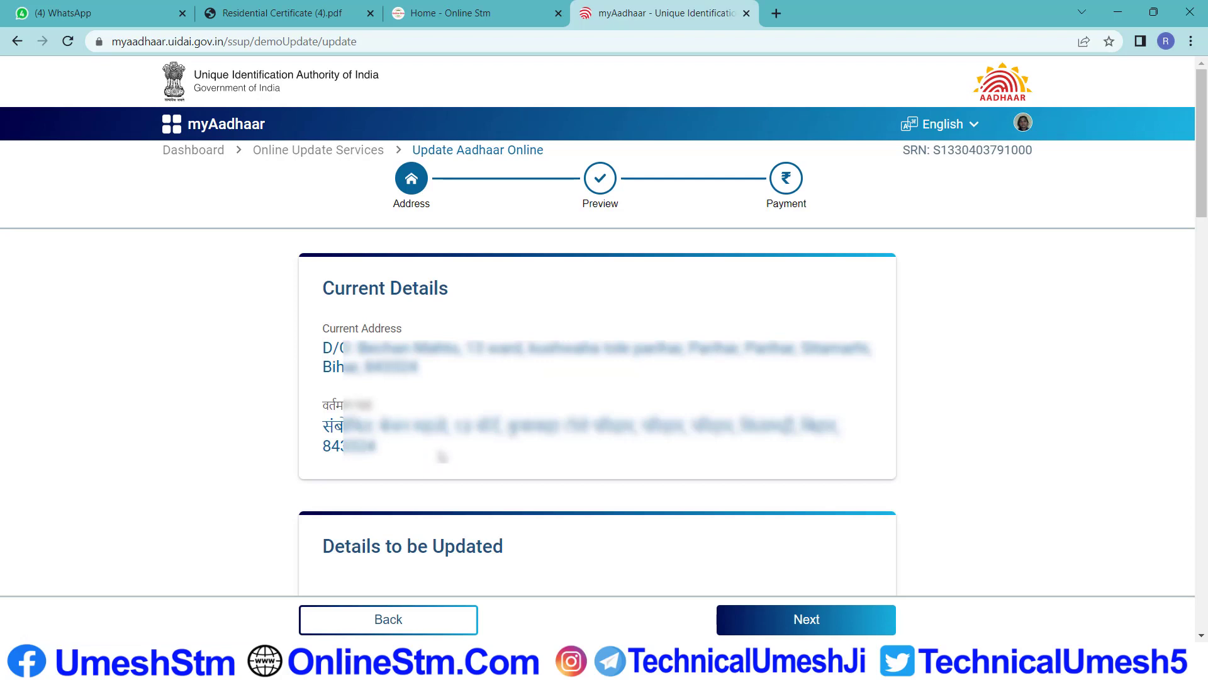
pyautogui.moveTo(333, 290); pyautogui.dragTo(409, 295)
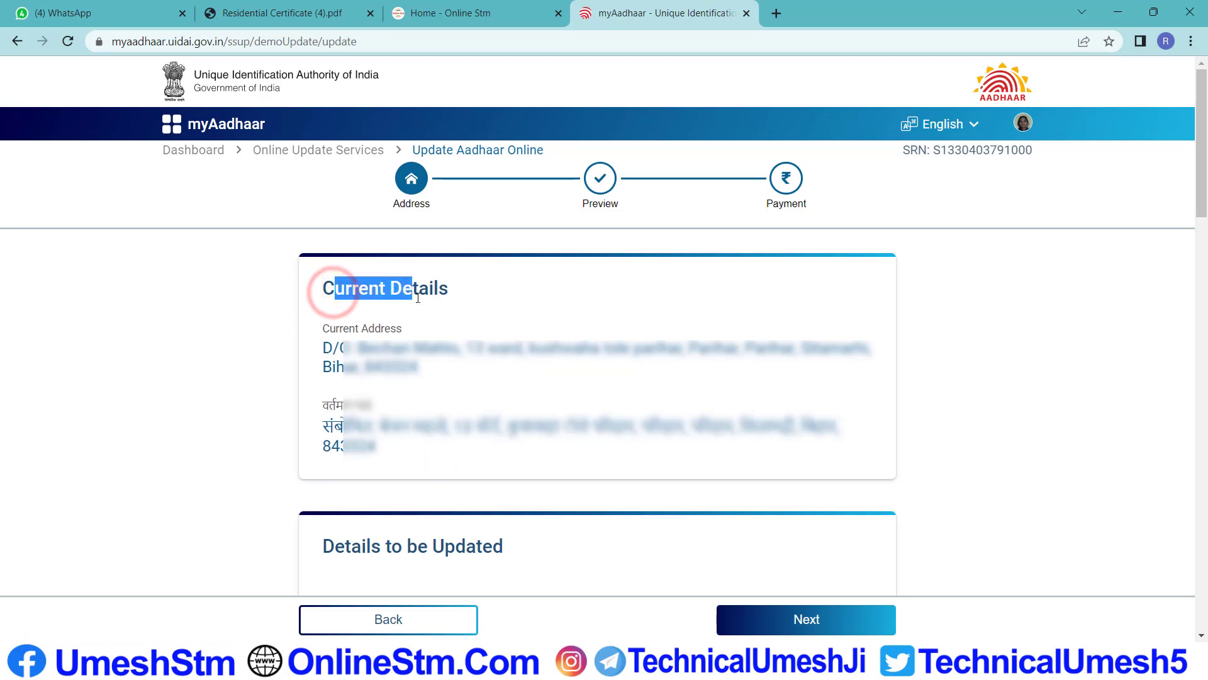
pyautogui.scroll(-1, 427, 317)
pyautogui.scroll(-1, 413, 321)
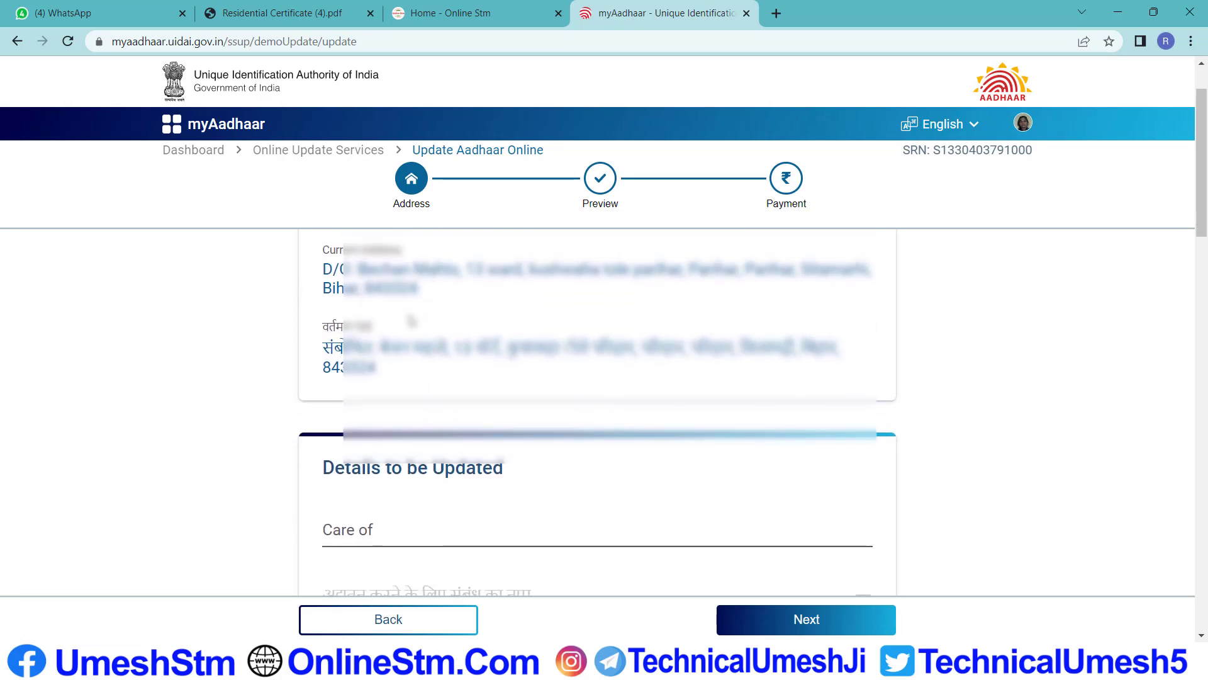
pyautogui.scroll(-3, 443, 349)
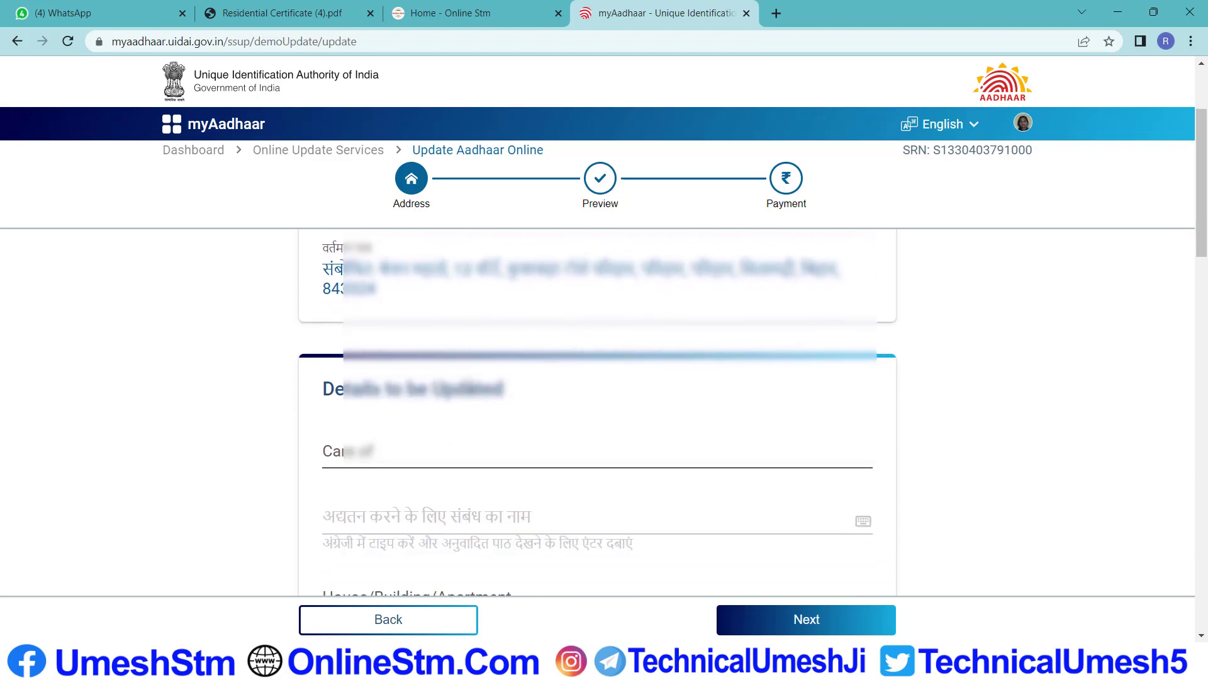
pyautogui.moveTo(420, 311); pyautogui.dragTo(503, 313)
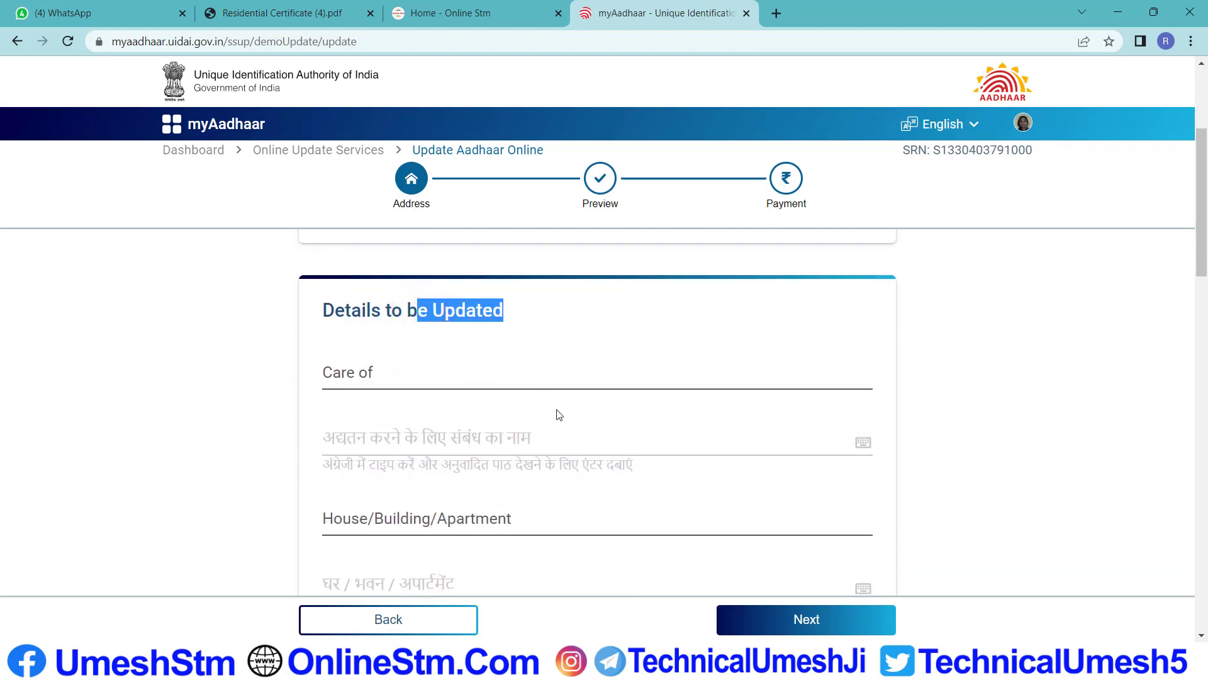
pyautogui.scroll(-3, 558, 412)
pyautogui.scroll(3, 511, 482)
pyautogui.click(405, 379)
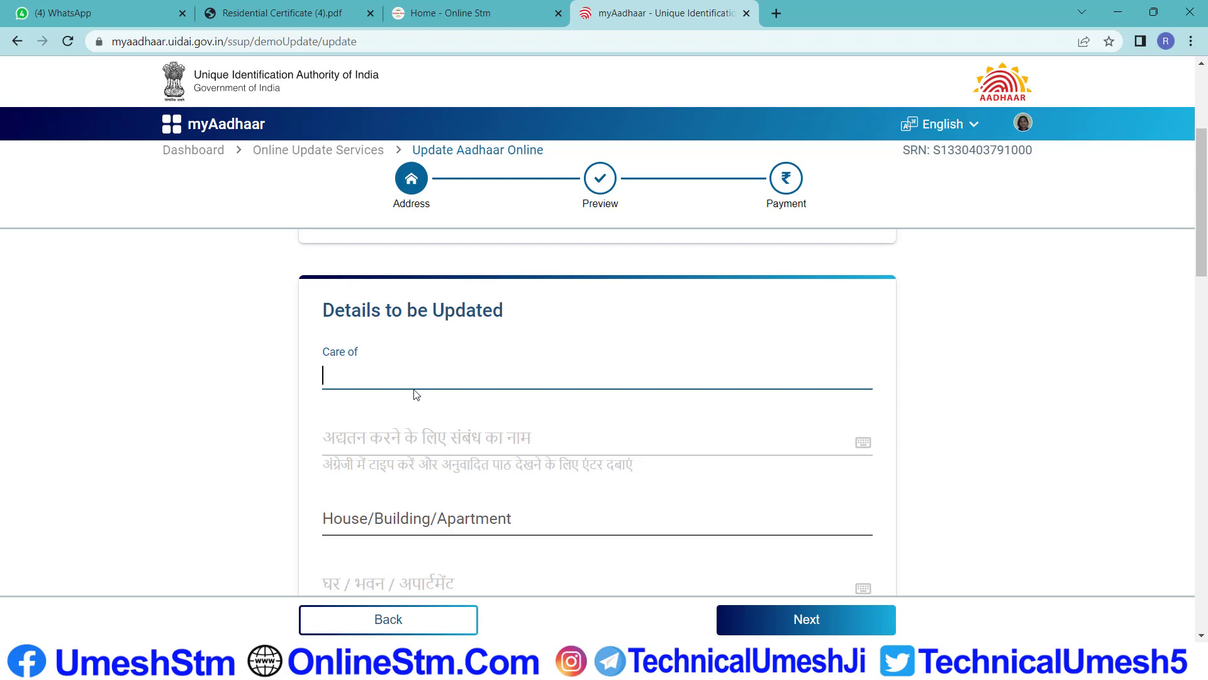
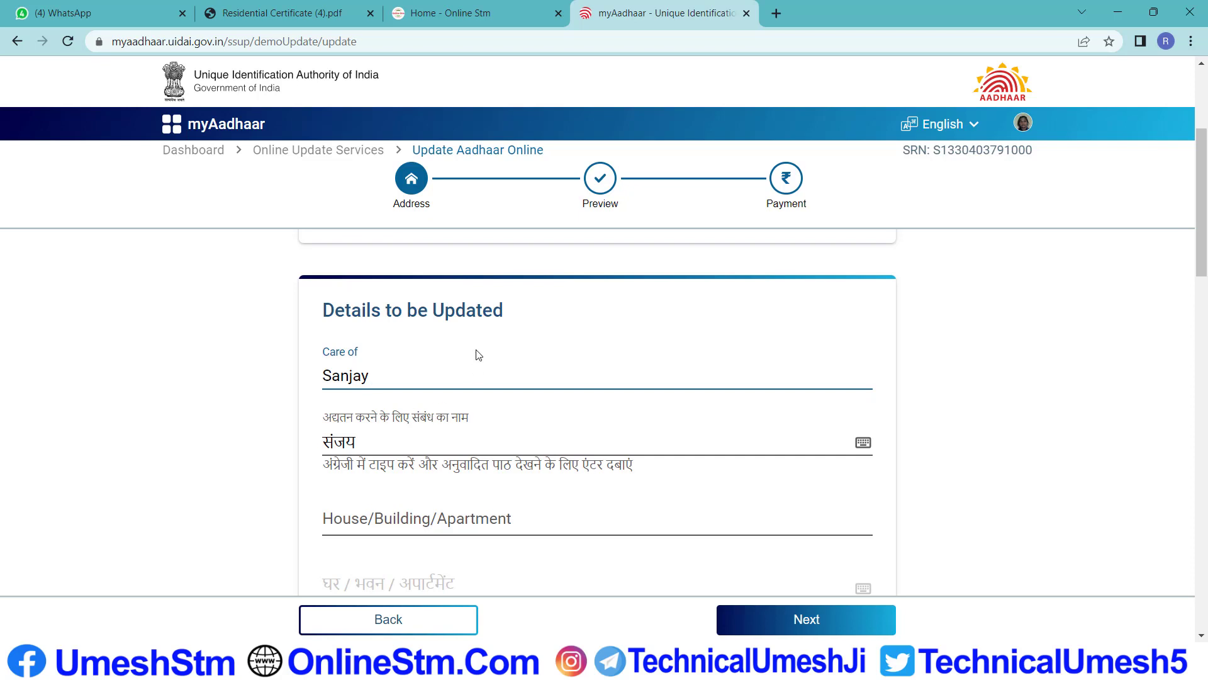
# Enter the relative's name in the Care of field and check its Hindi version using the virtual keyboard
pyautogui.click(432, 441)
pyautogui.scroll(-1, 403, 396)
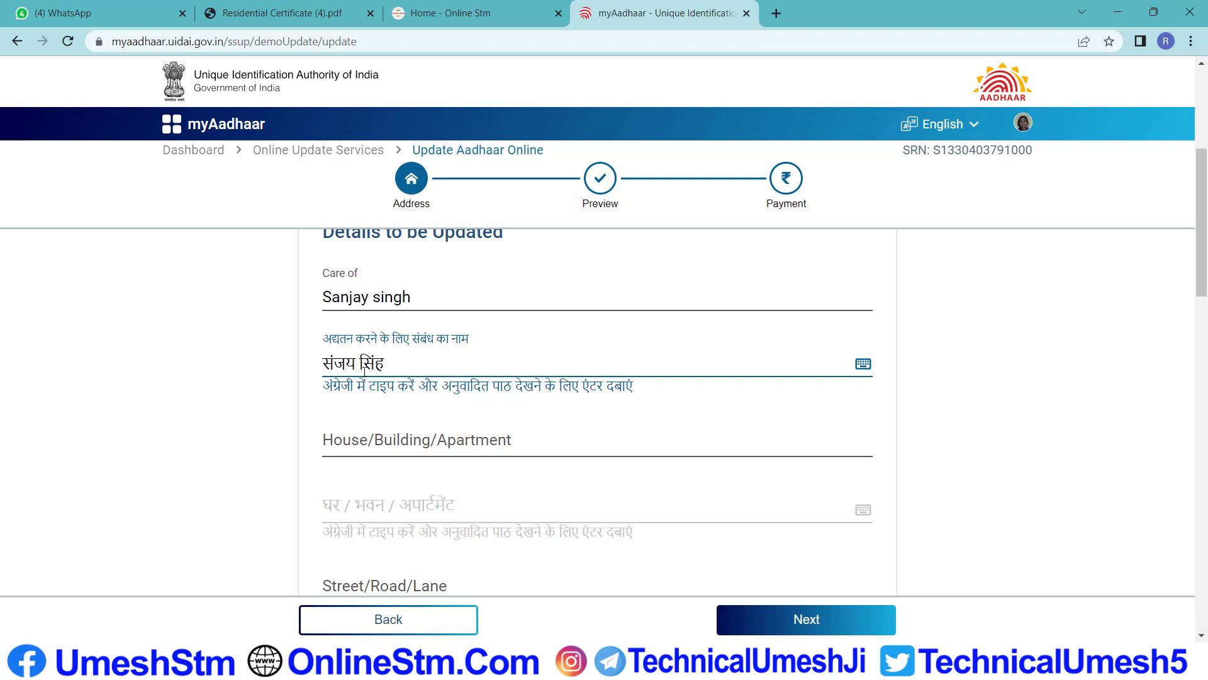
pyautogui.click(863, 365)
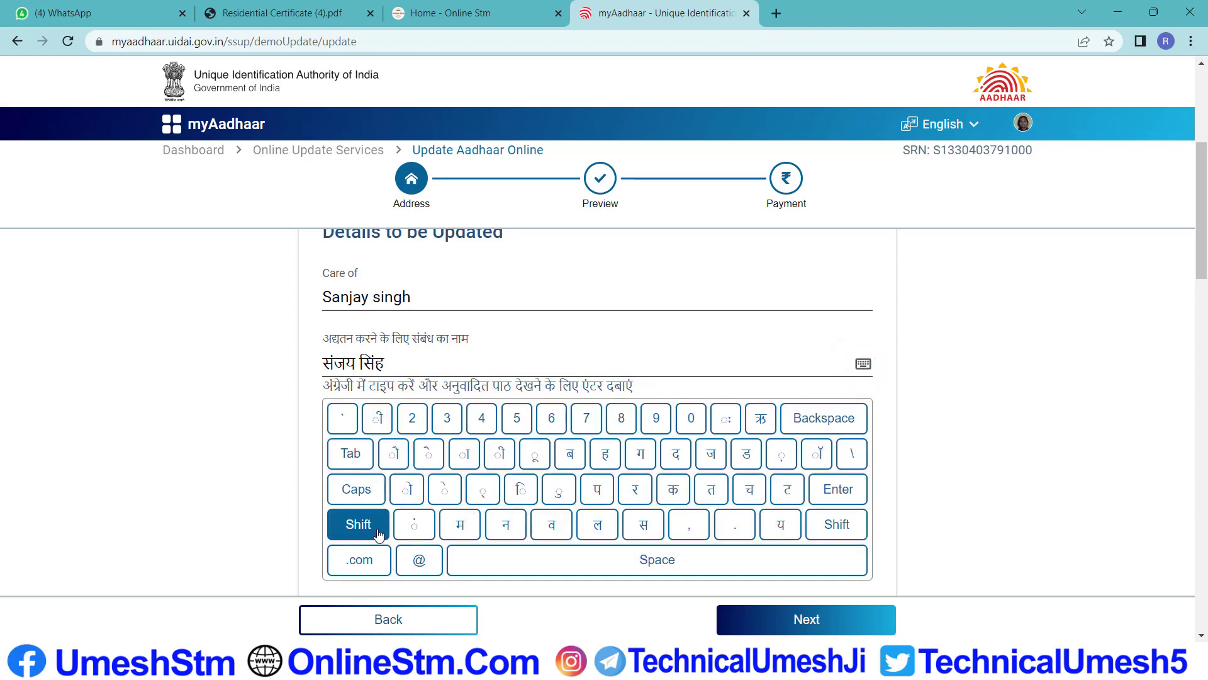
pyautogui.click(355, 525)
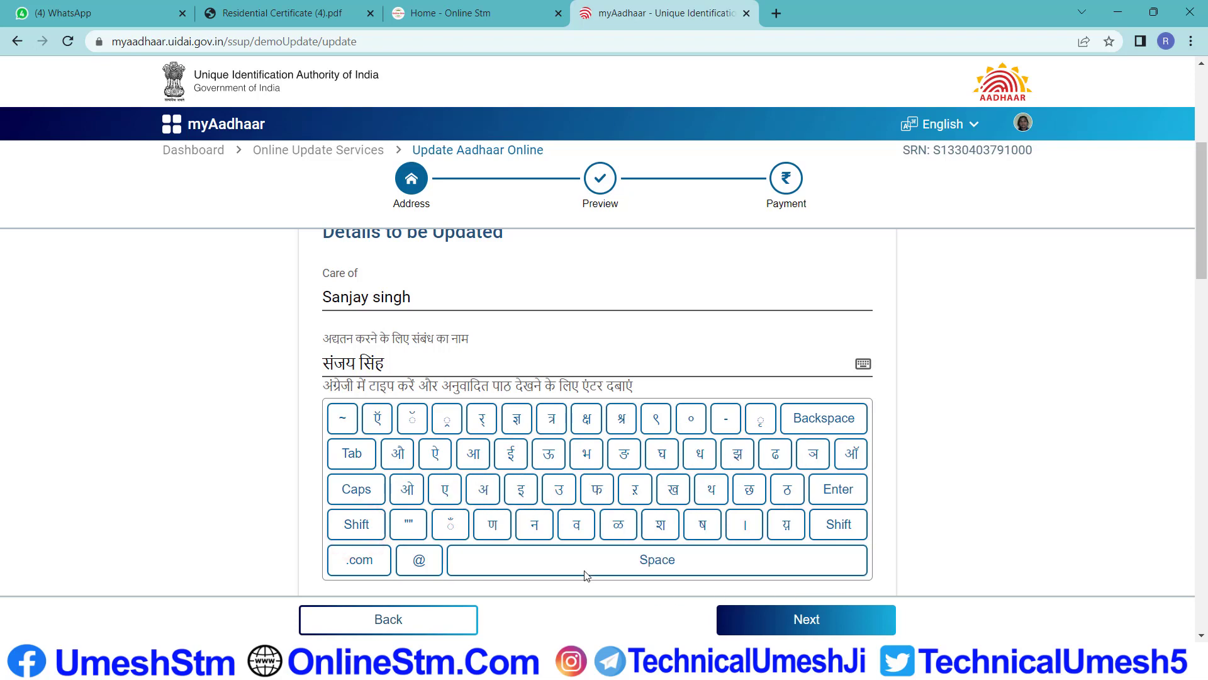
pyautogui.click(977, 337)
pyautogui.scroll(-1, 694, 410)
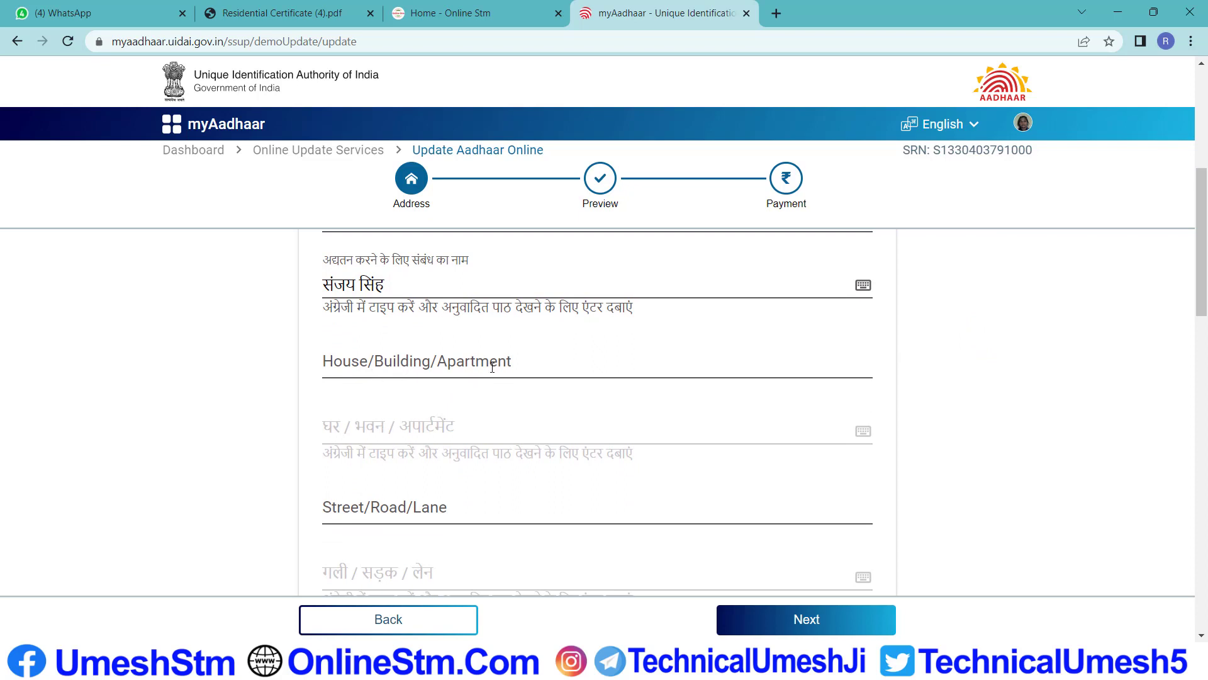
pyautogui.scroll(-1, 493, 368)
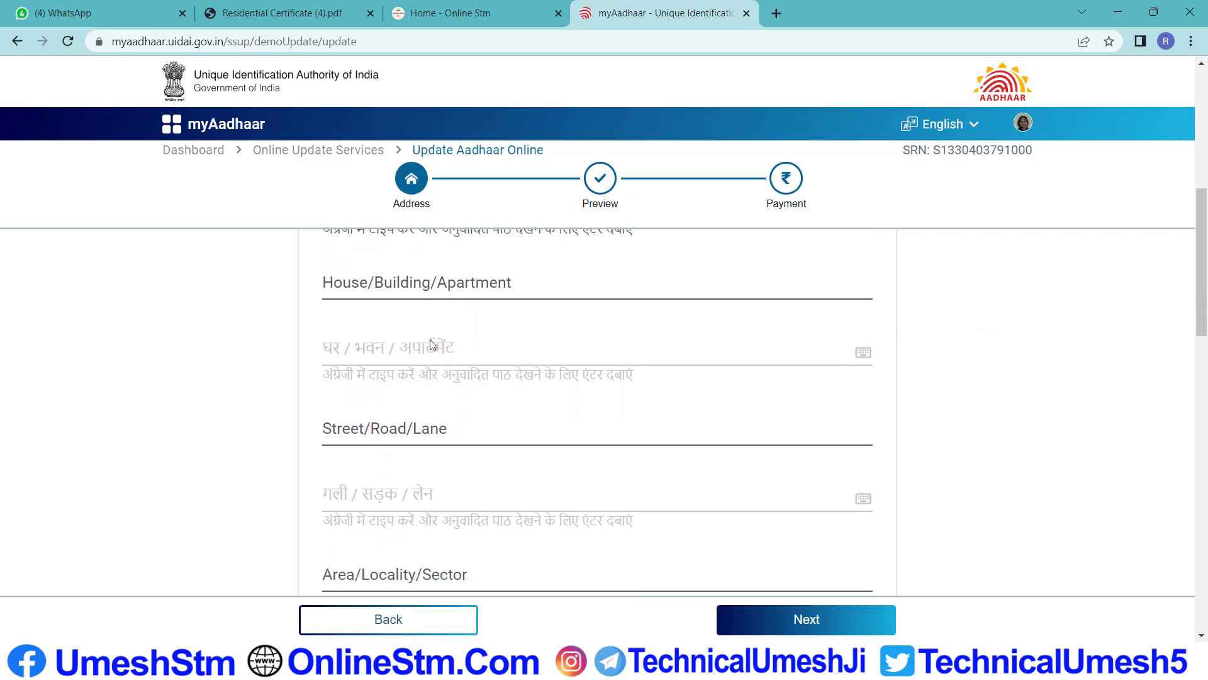
# Type the ward number and village into the House/Building/Apartment field
pyautogui.click(409, 285)
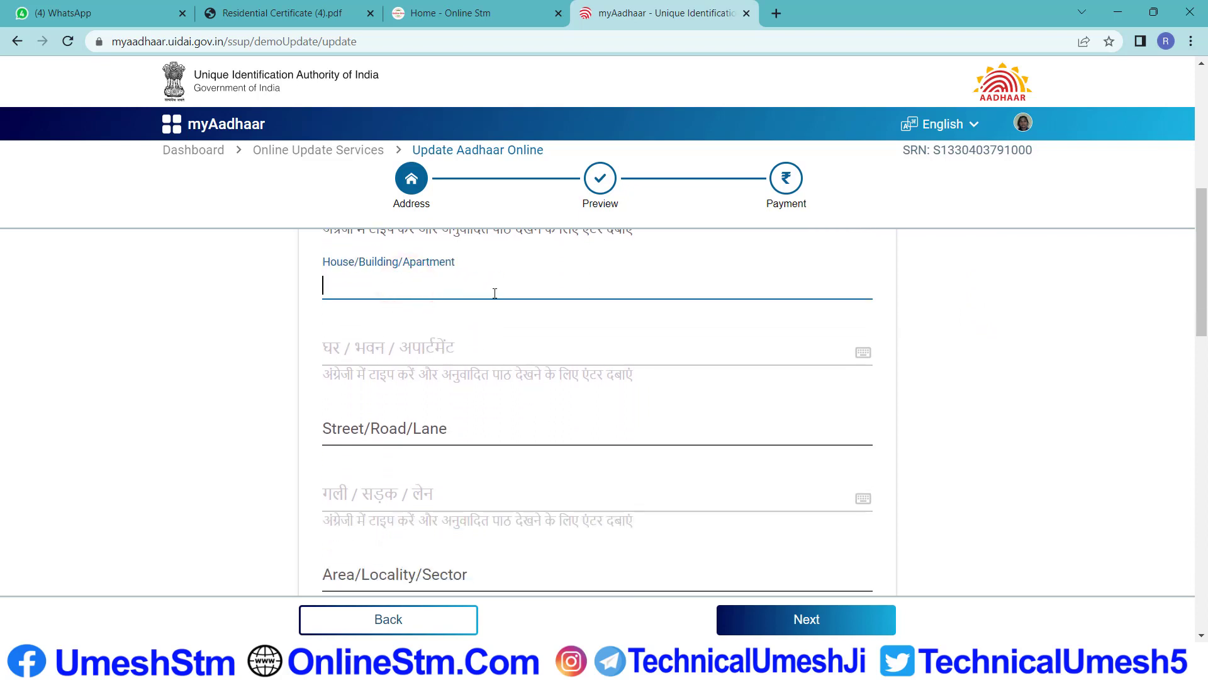
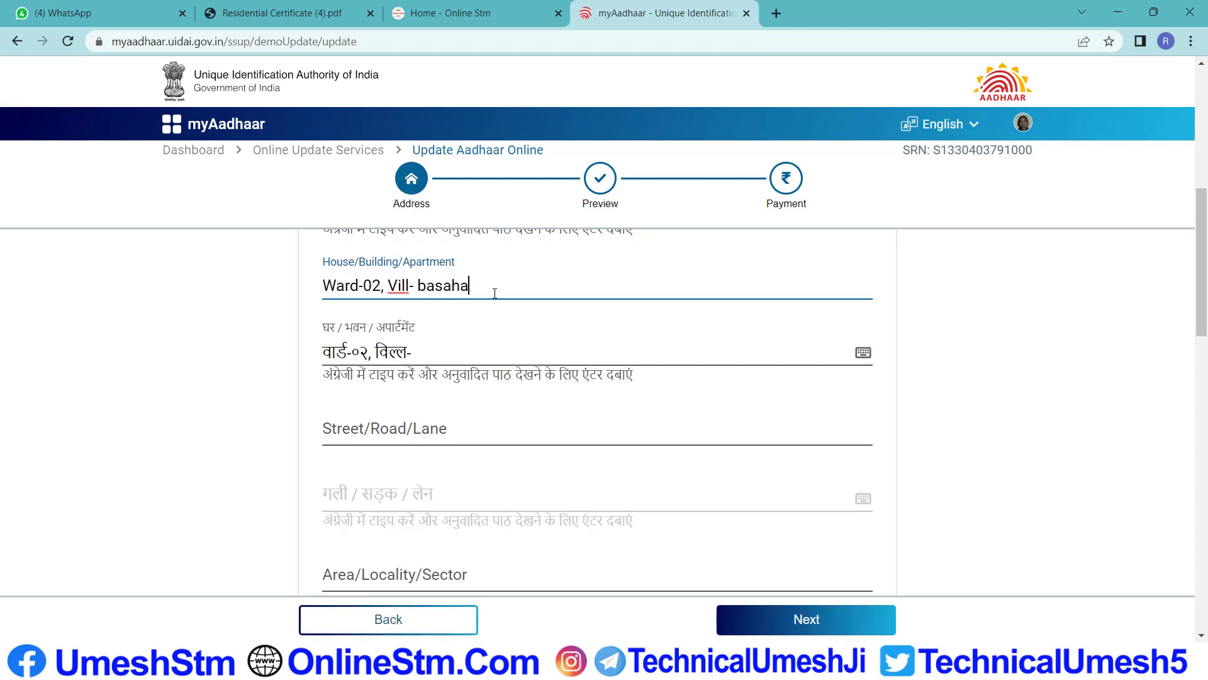
pyautogui.click(480, 284)
# Replace the misspelled village prefix in the Hindi house line with ग्राम
pyautogui.doubleClick(403, 353)
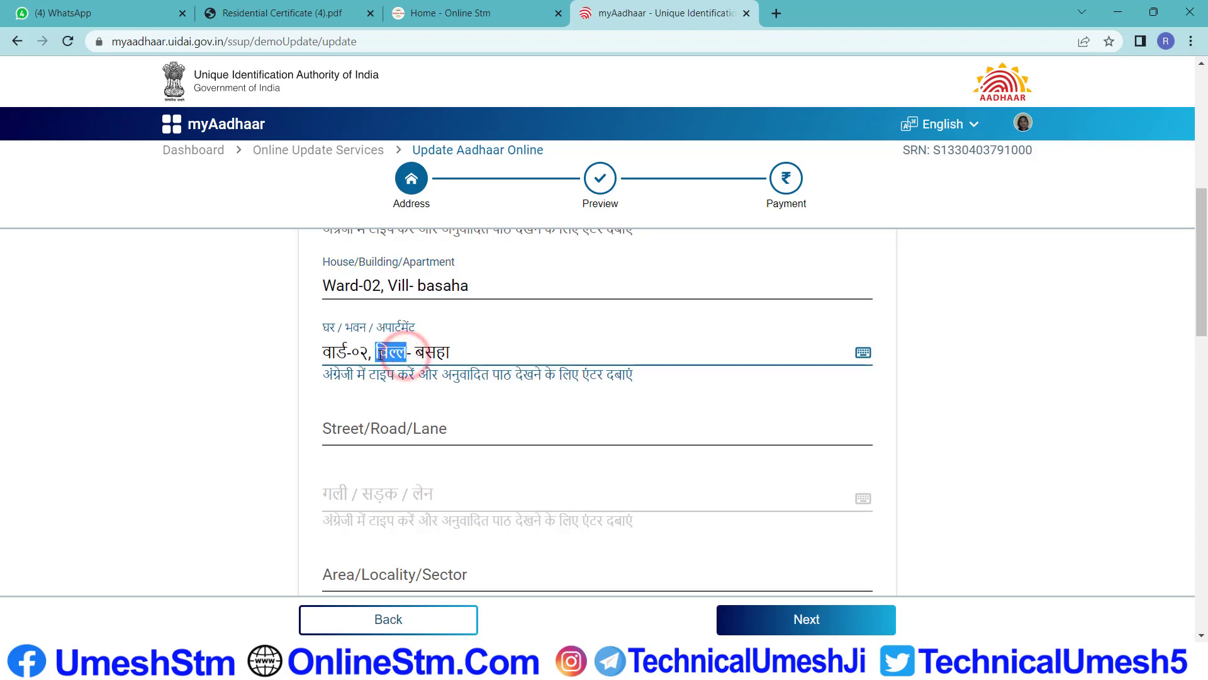
pyautogui.click(504, 346)
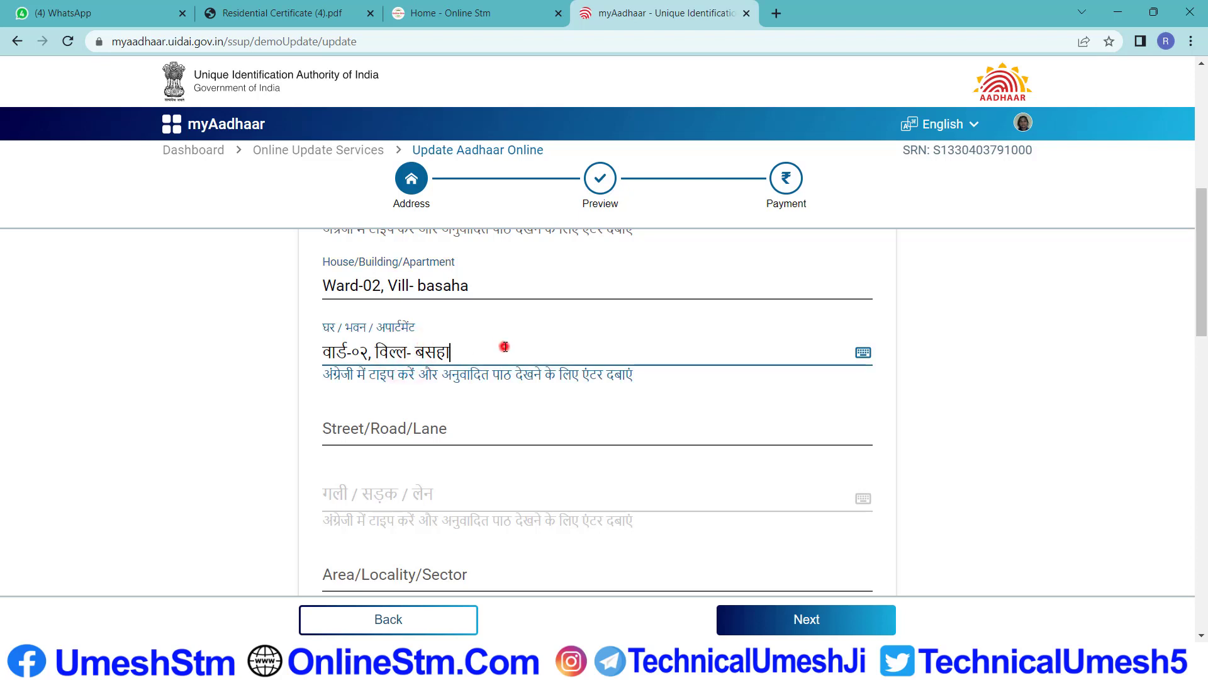
pyautogui.doubleClick(403, 352)
pyautogui.moveTo(404, 352); pyautogui.dragTo(379, 354)
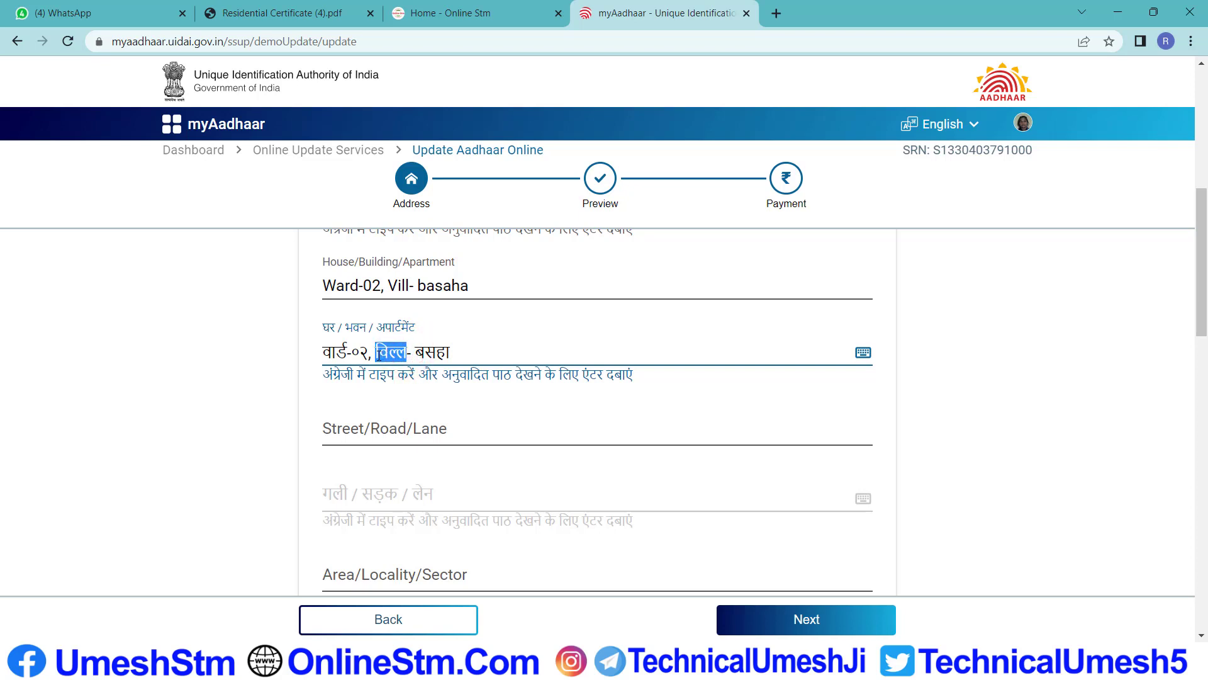
pyautogui.press('Delete')
pyautogui.press('Delete')
pyautogui.press('Delete')
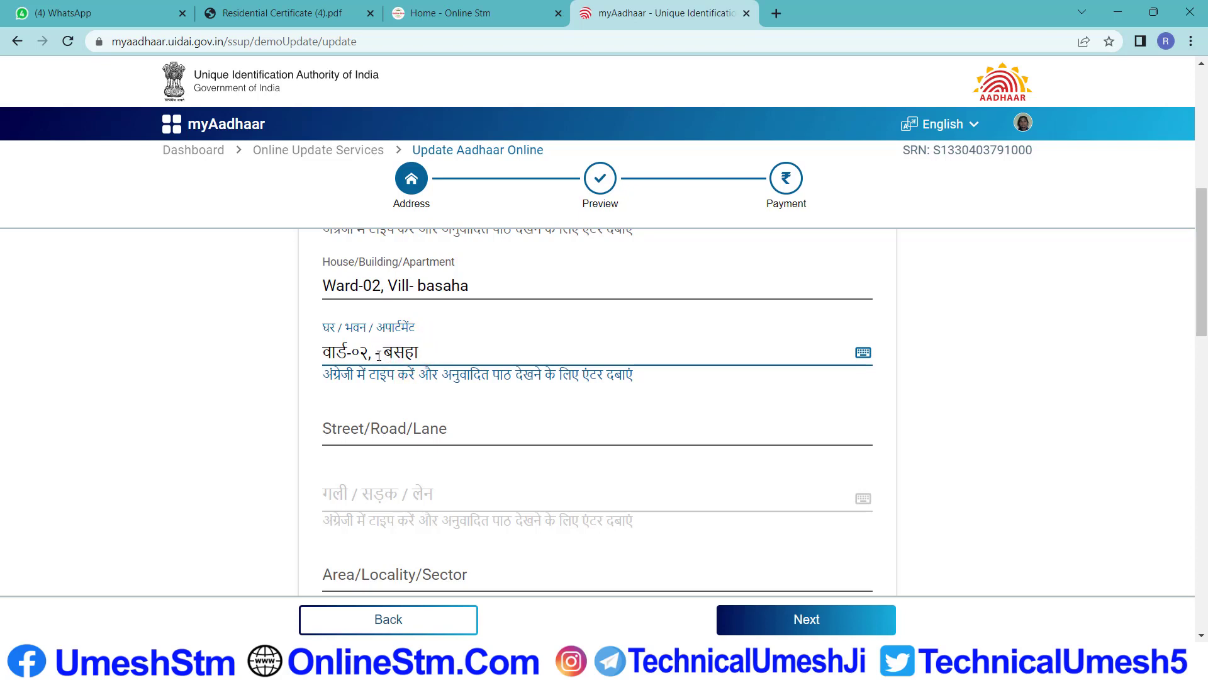
pyautogui.write('gram-')
pyautogui.press('Return')
pyautogui.scroll(-1, 400, 355)
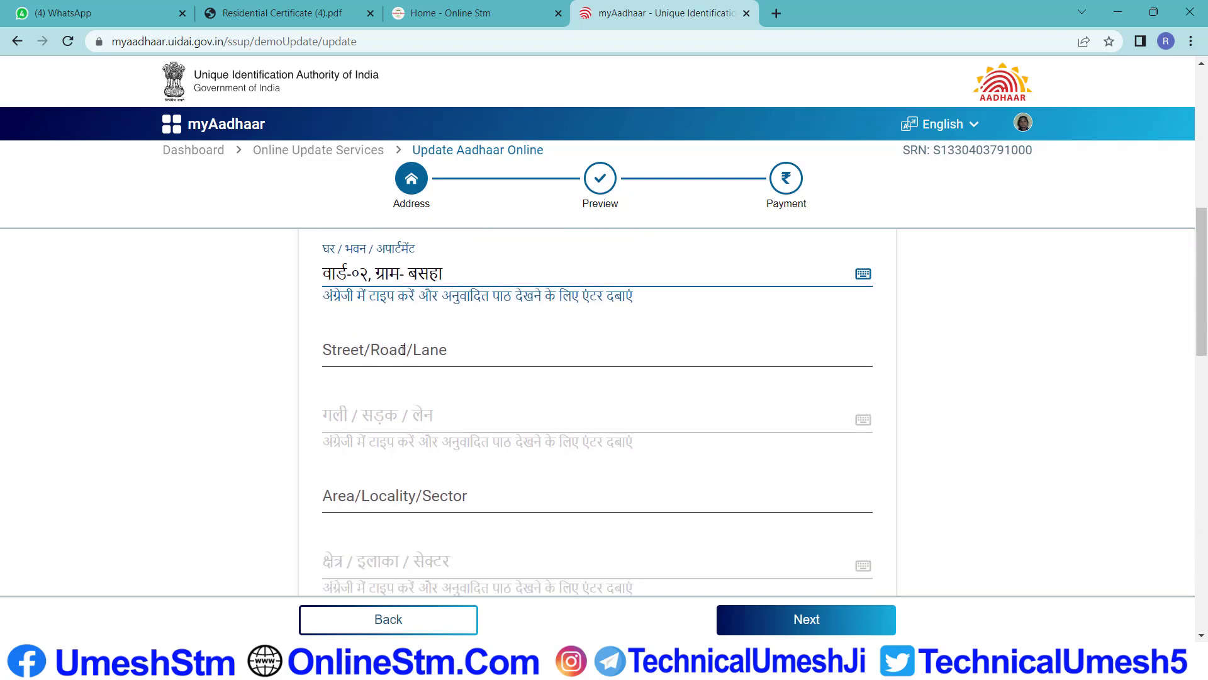
pyautogui.scroll(-1, 381, 357)
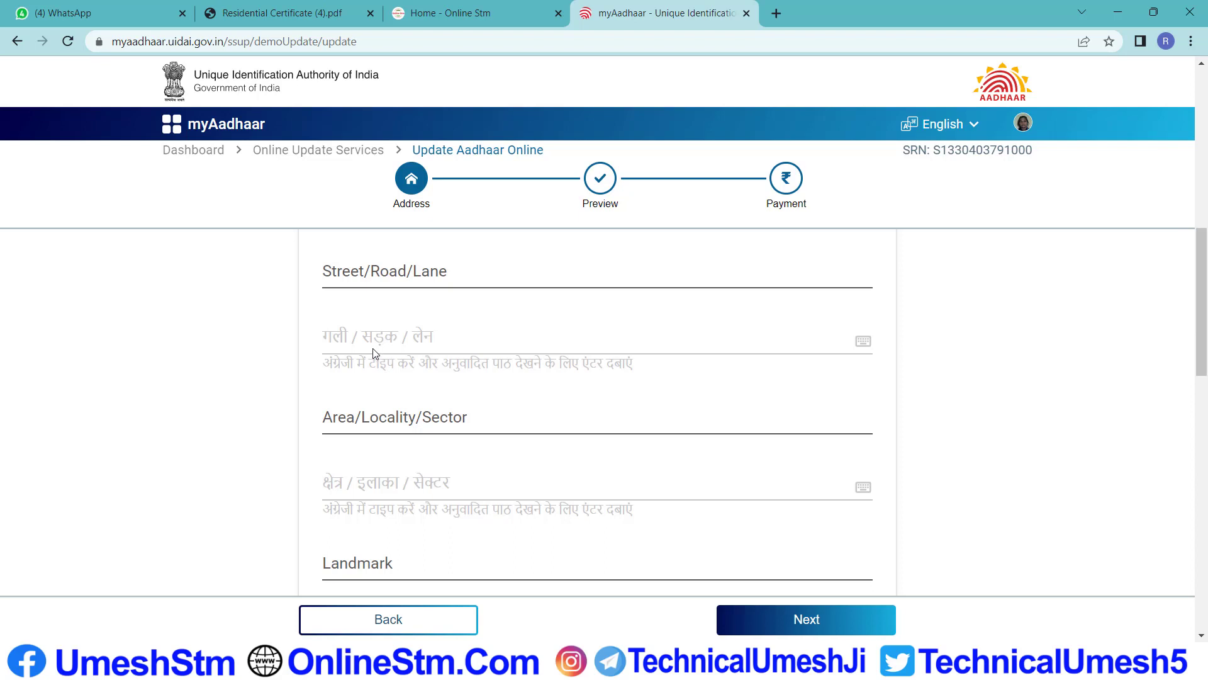
pyautogui.scroll(1, 398, 332)
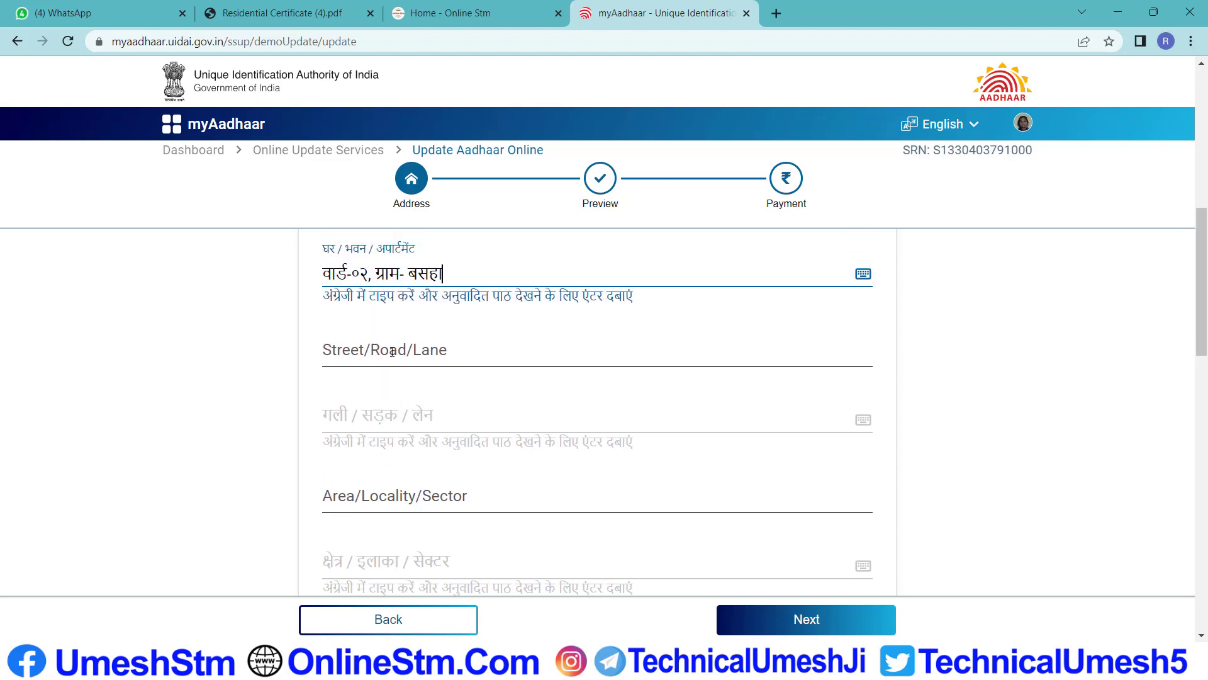
# Enter the police-station locality in Area/Locality/Sector, with its Hindi version filled in automatically
pyautogui.click(392, 350)
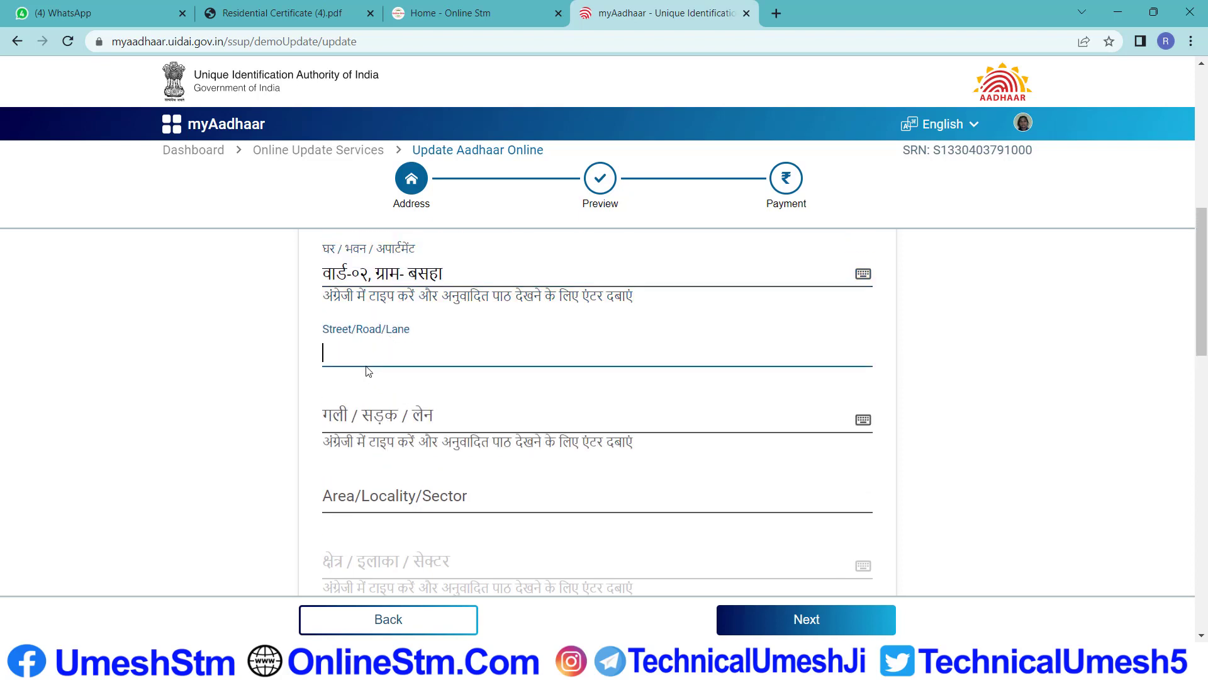
pyautogui.scroll(-1, 398, 401)
pyautogui.click(386, 417)
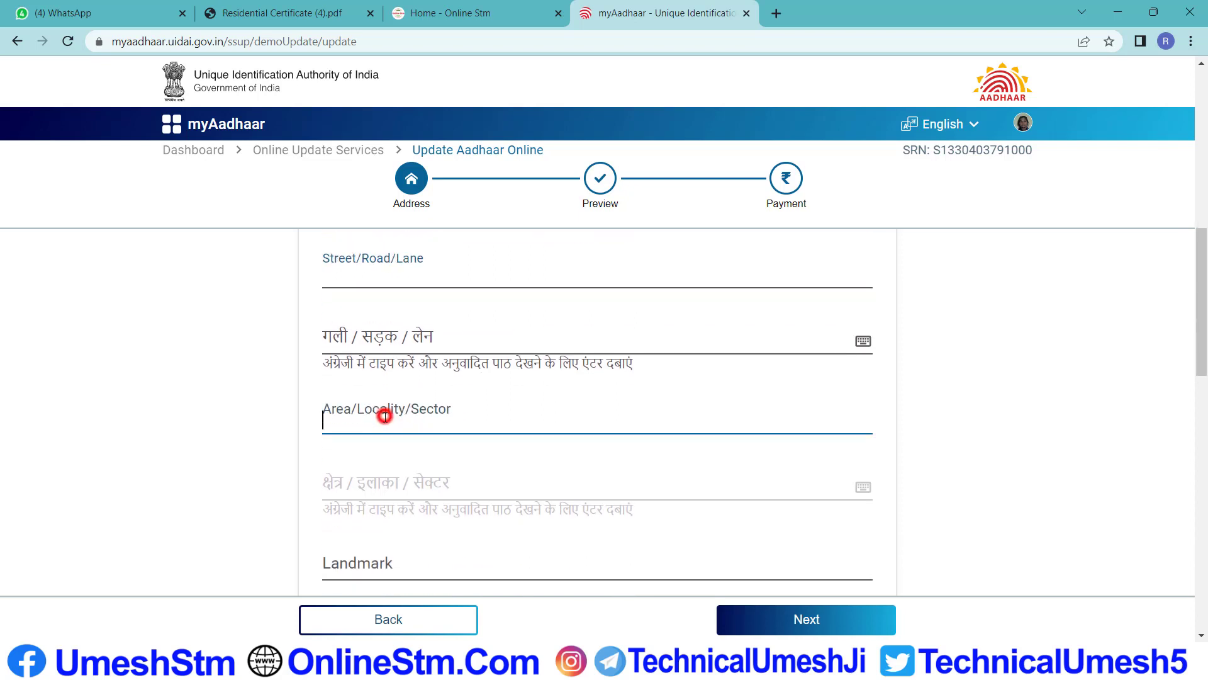
pyautogui.scroll(-1, 443, 417)
pyautogui.scroll(-1, 428, 403)
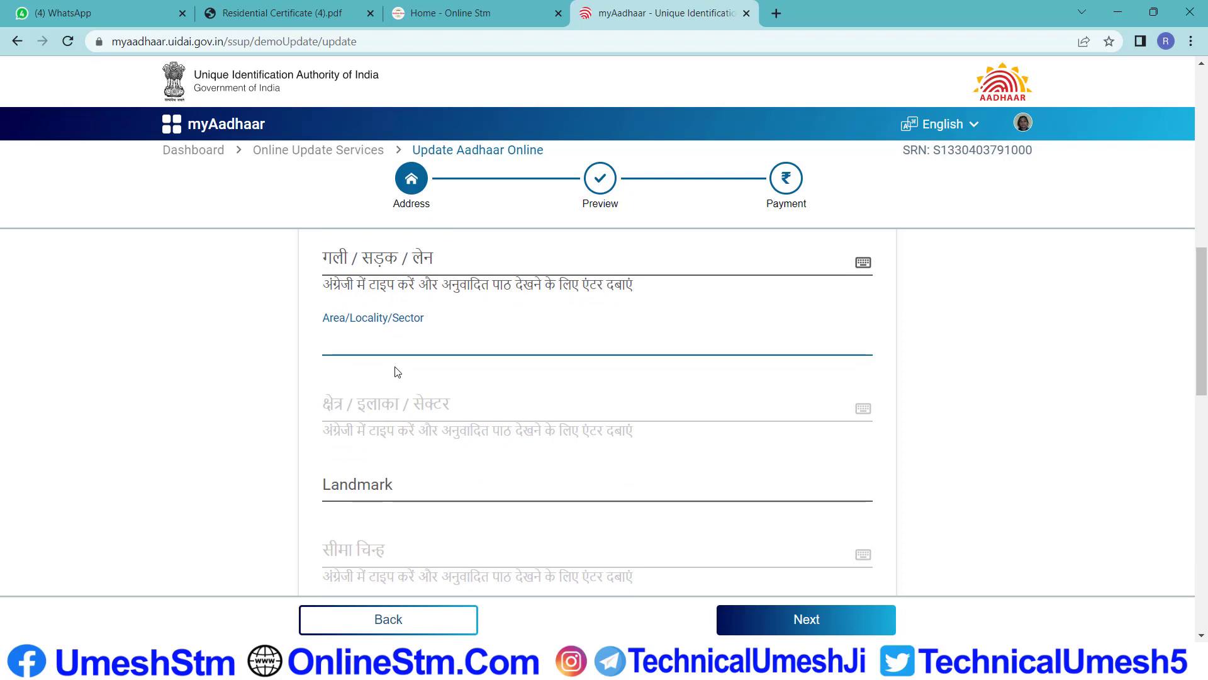
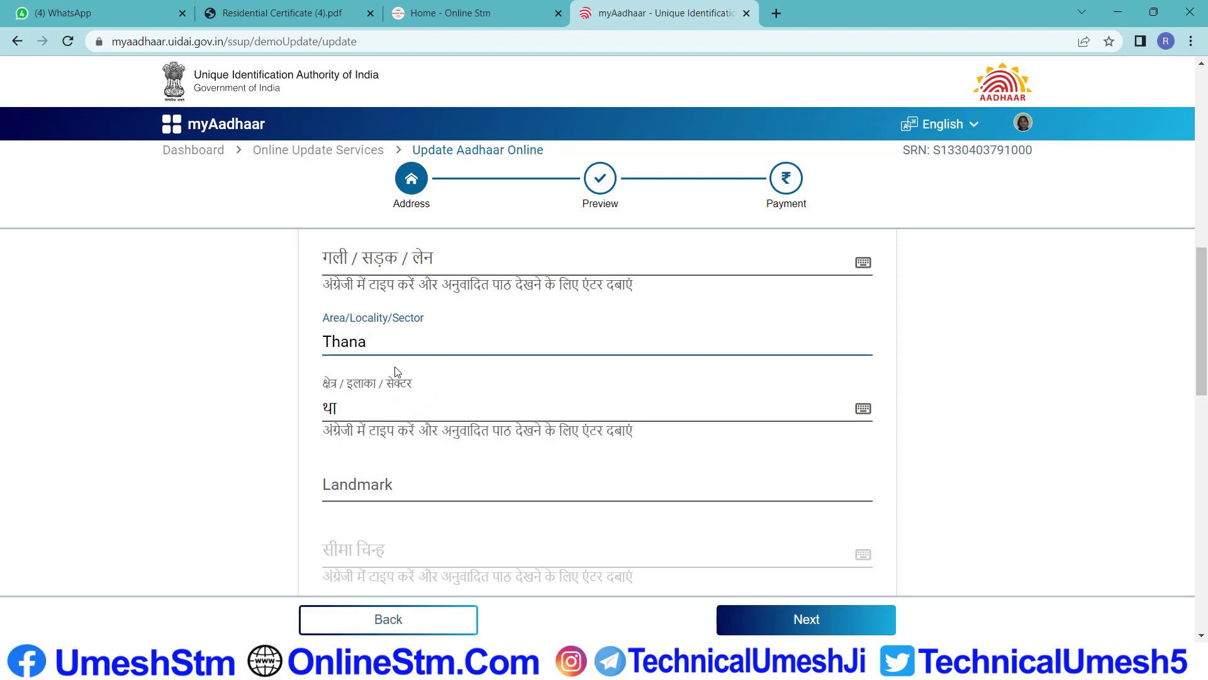
pyautogui.click(438, 338)
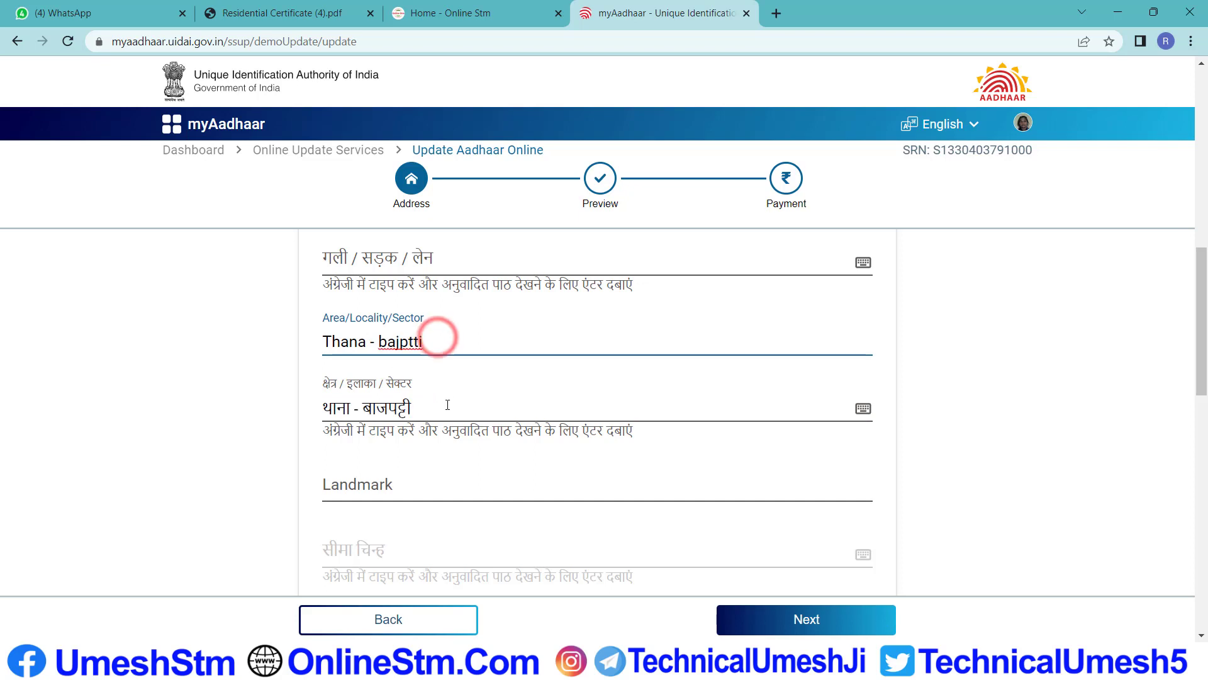
pyautogui.scroll(-1, 413, 405)
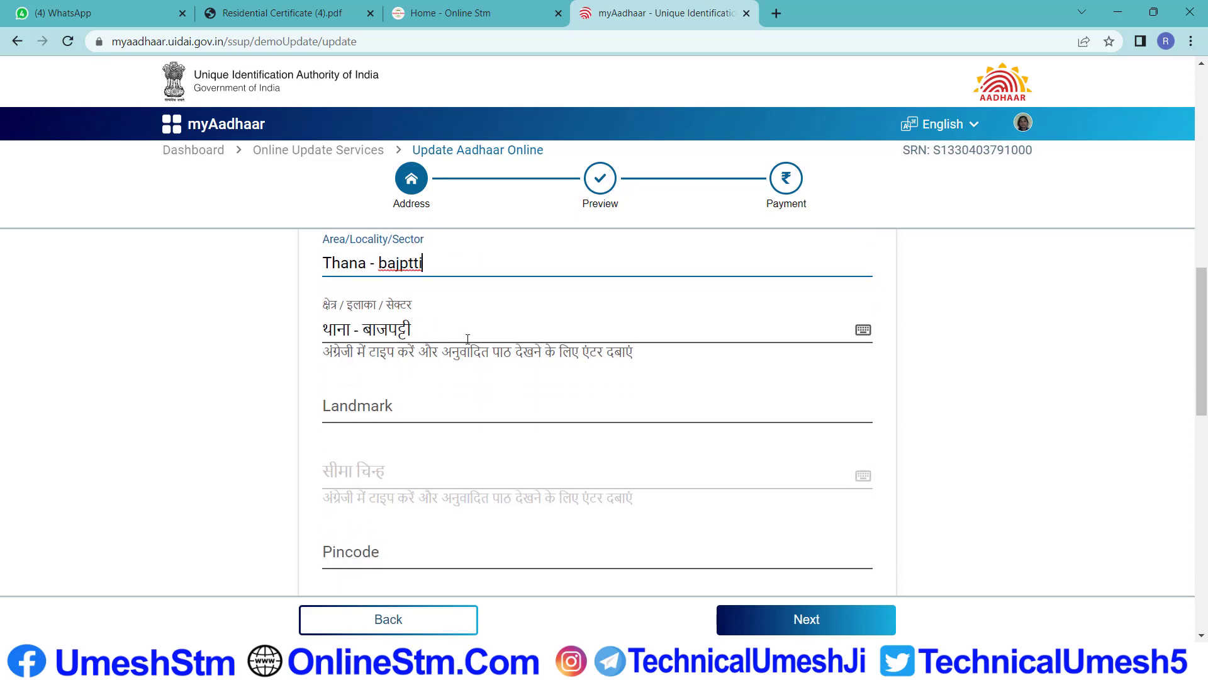
pyautogui.scroll(-1, 467, 351)
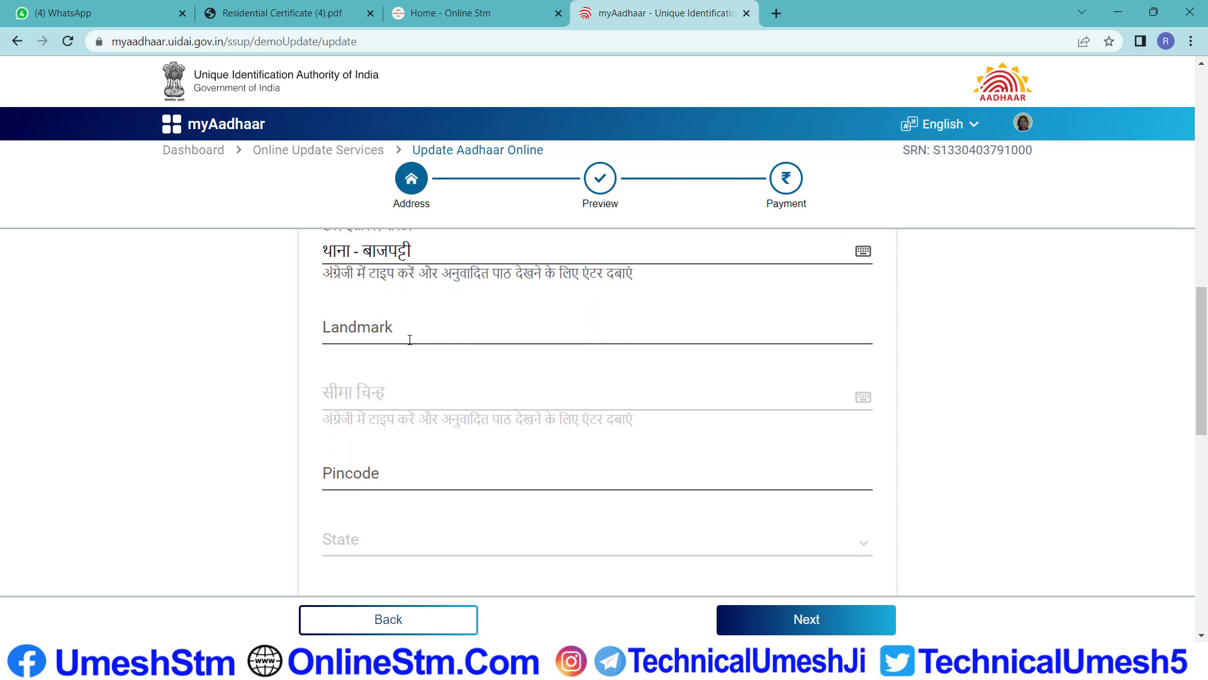
pyautogui.scroll(1, 397, 336)
pyautogui.click(364, 410)
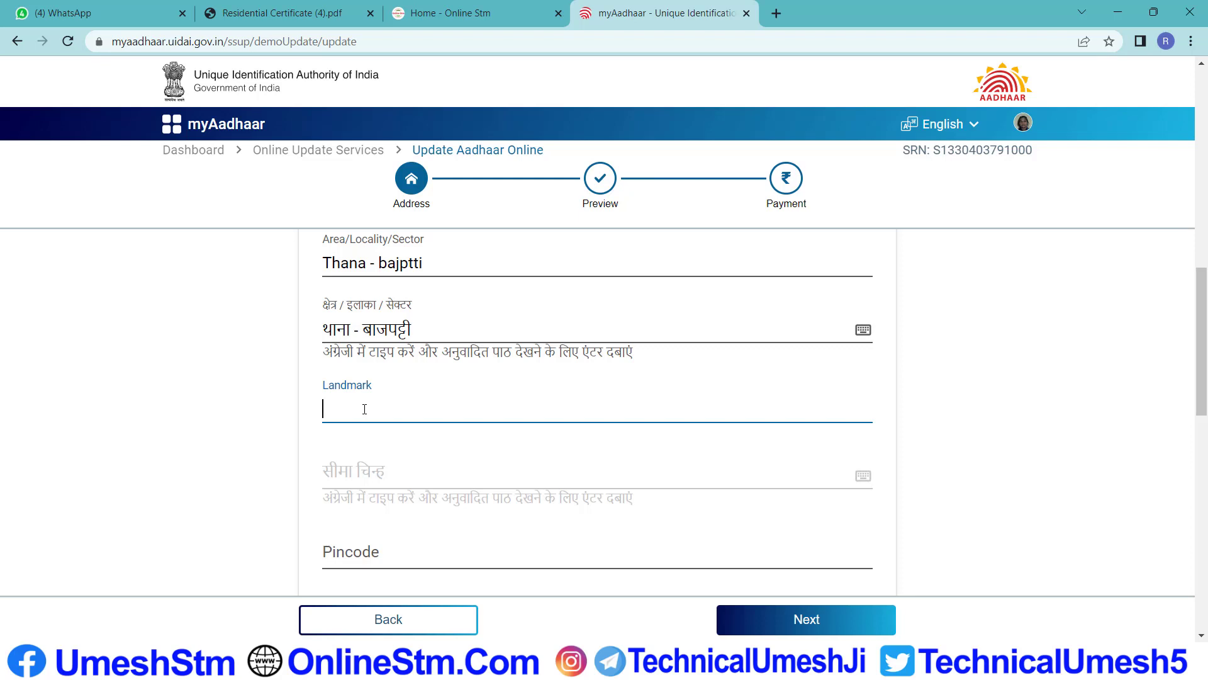
pyautogui.scroll(-1, 390, 425)
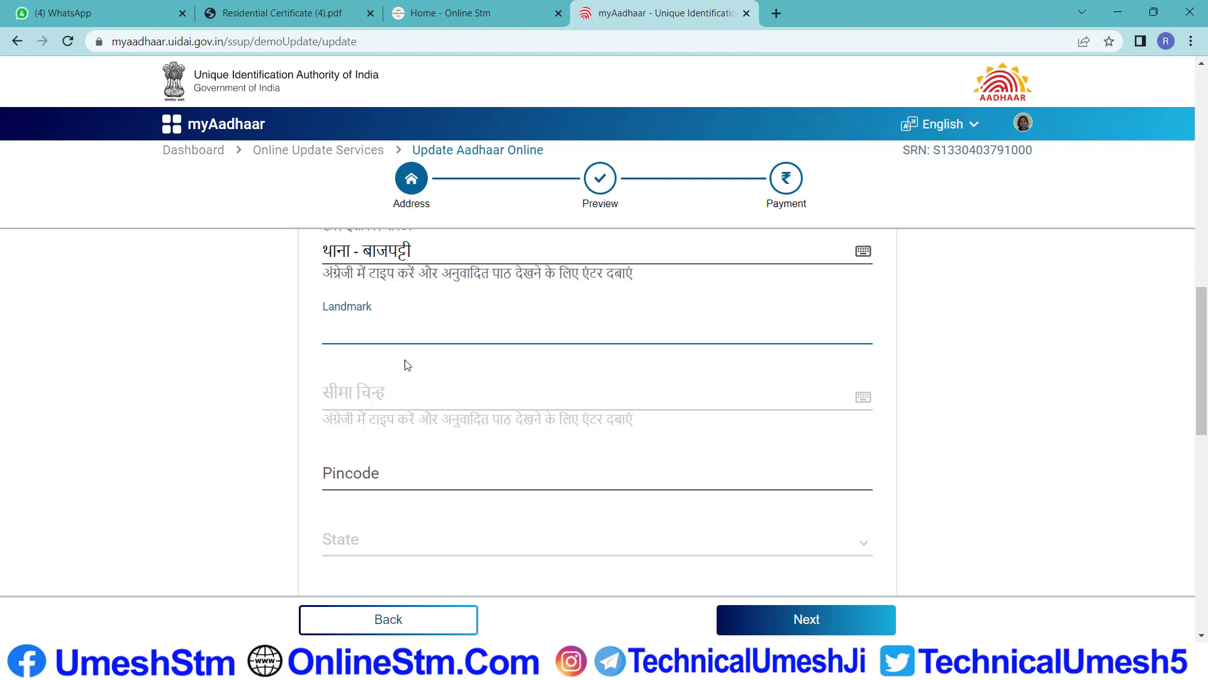
pyautogui.scroll(-2, 404, 361)
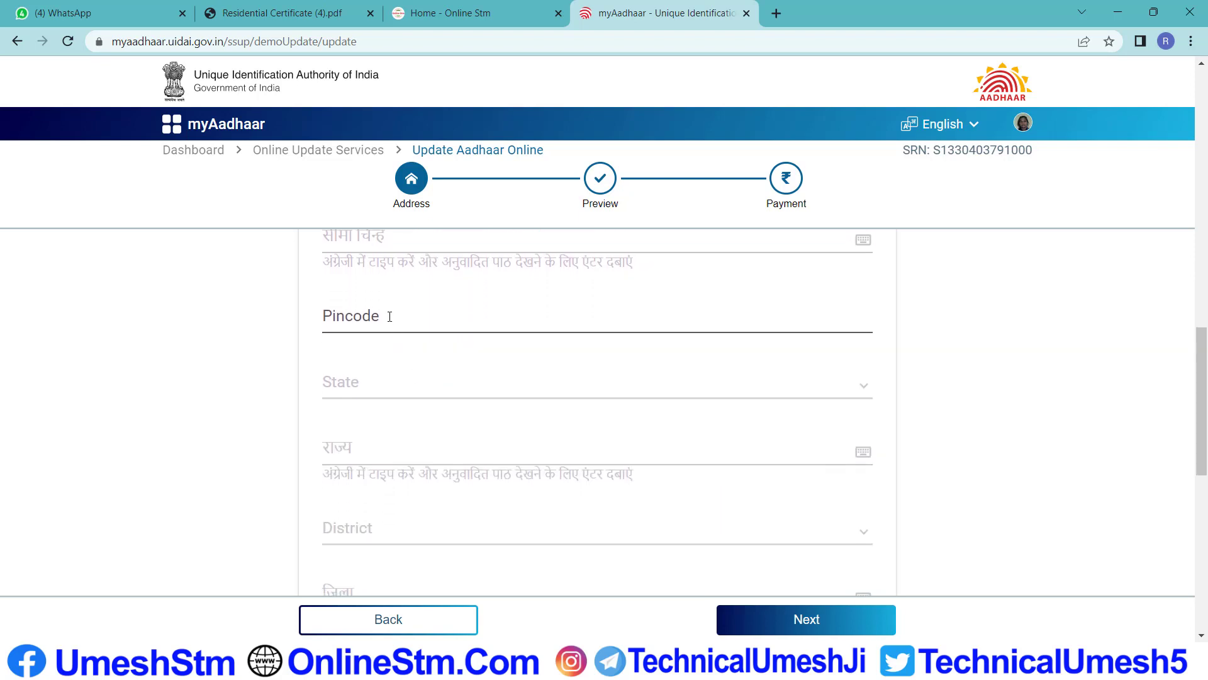
# Type the six-digit pincode in the Pincode field, auto-filling State and District
pyautogui.click(389, 317)
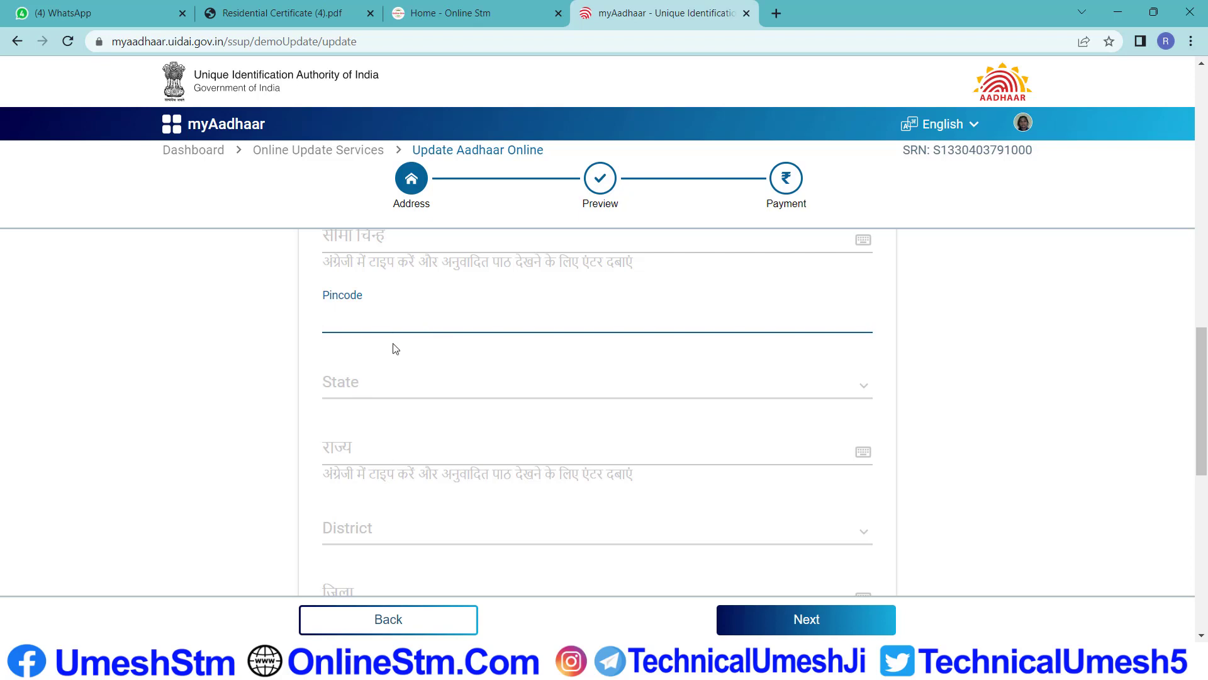
pyautogui.scroll(-1, 359, 441)
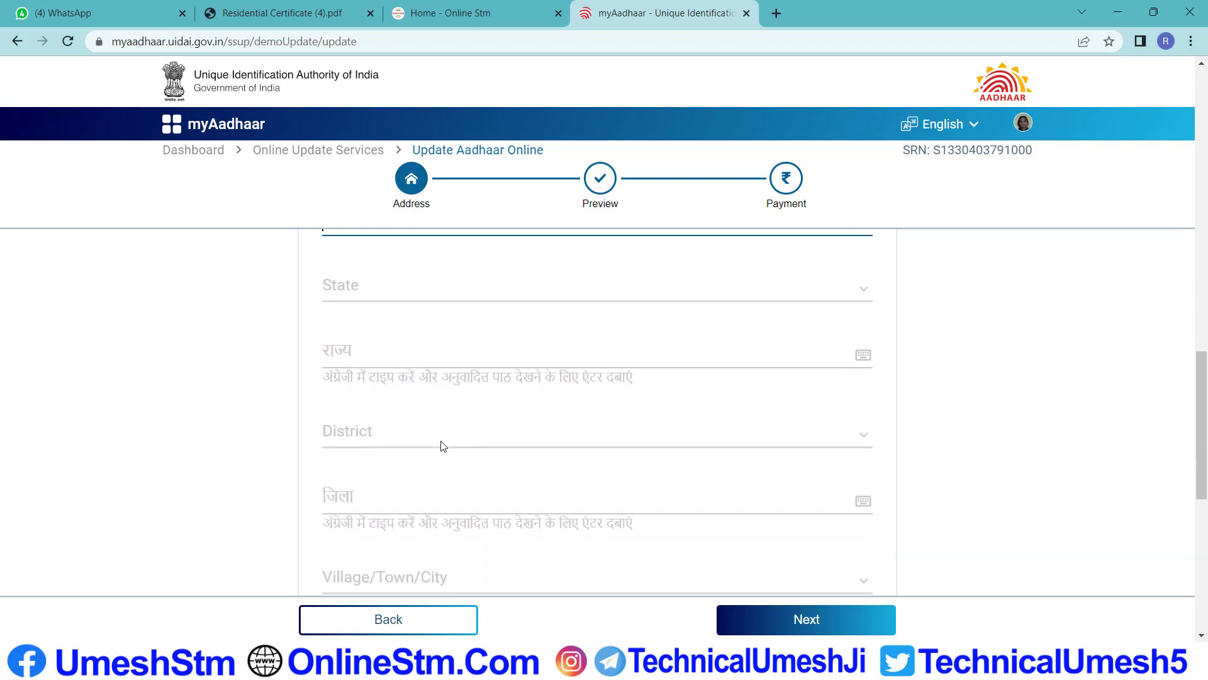
pyautogui.scroll(-1, 403, 440)
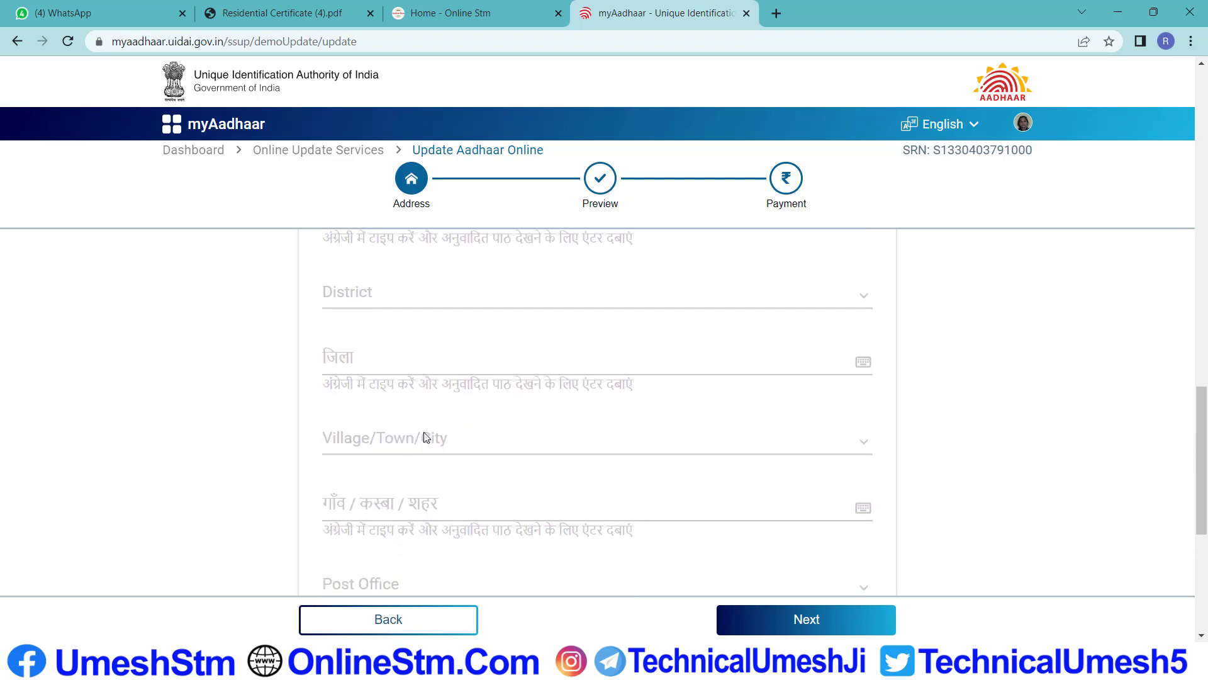
pyautogui.scroll(-1, 426, 436)
pyautogui.scroll(3, 440, 425)
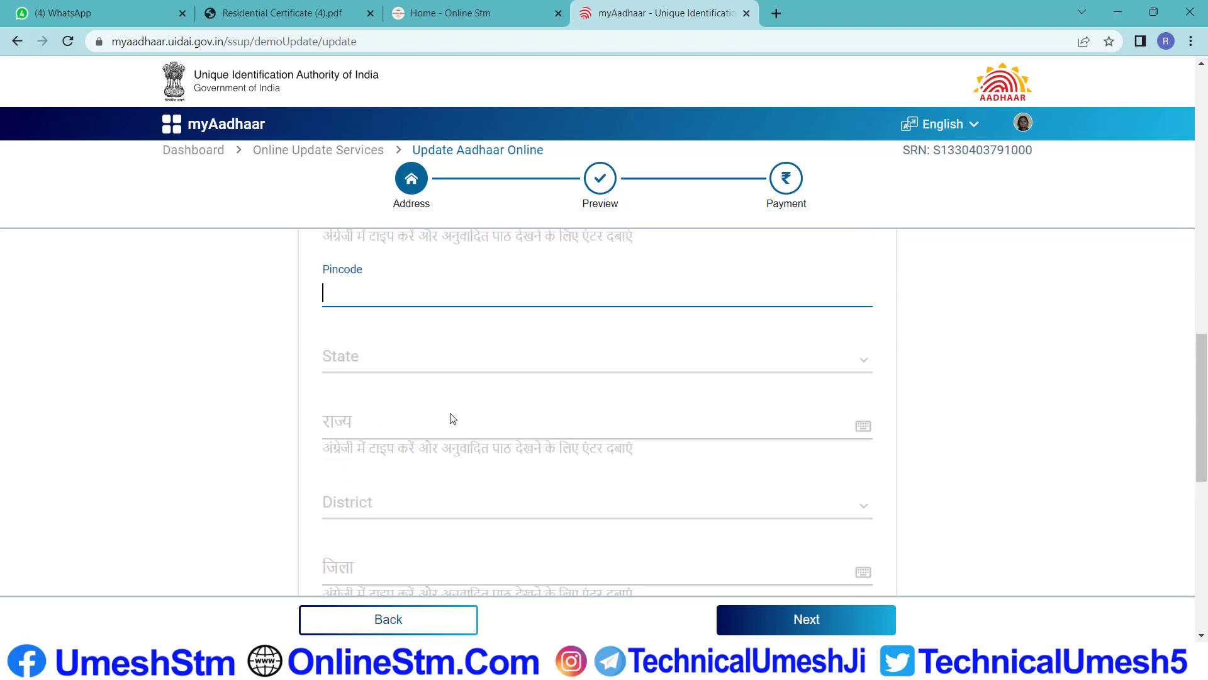
pyautogui.write('843302')
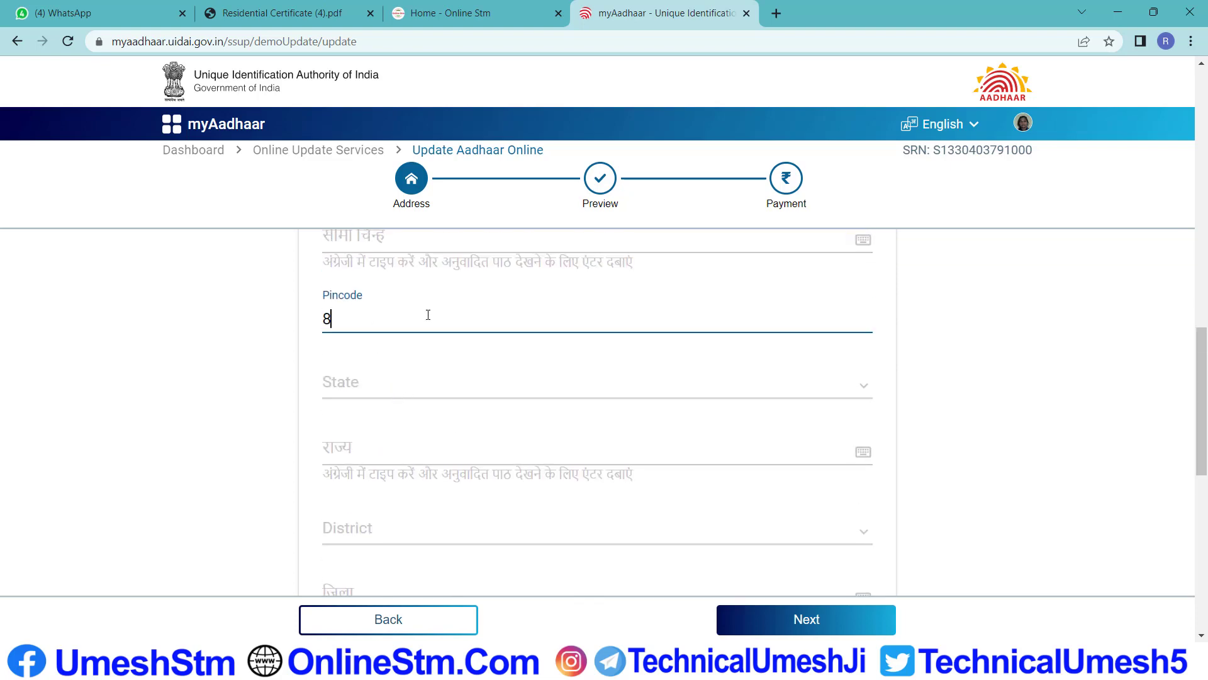
pyautogui.scroll(-4, 440, 314)
pyautogui.scroll(-1, 450, 311)
pyautogui.scroll(1, 451, 312)
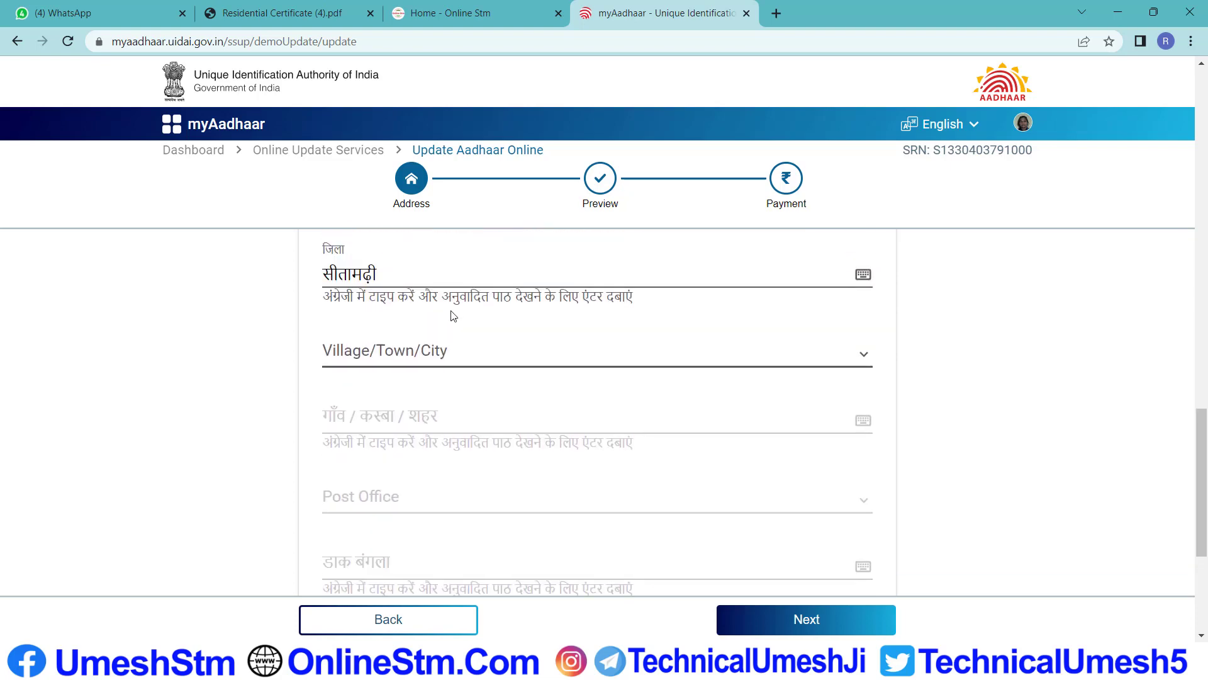
pyautogui.scroll(-1, 352, 300)
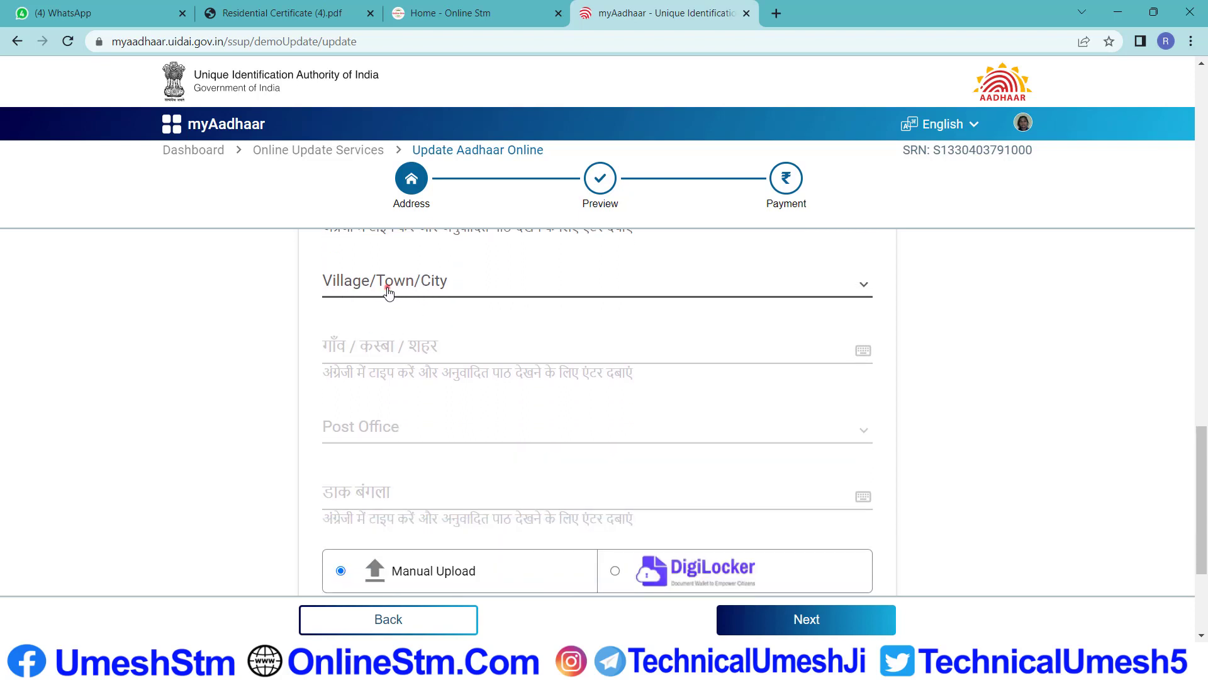
# Pick the village from the Village/Town/City list by keyboard, auto-filling the post office in English and Hindi
pyautogui.click(387, 289)
pyautogui.press('b')
pyautogui.press('e')
pyautogui.scroll(-1, 390, 356)
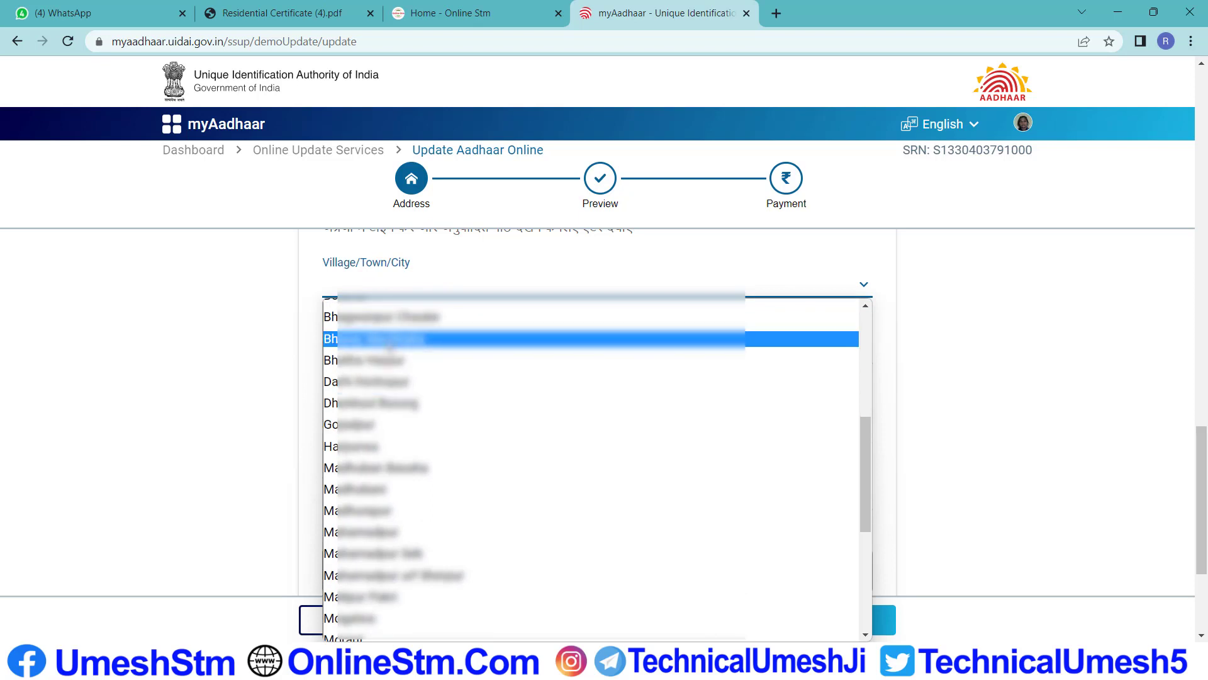
pyautogui.scroll(-3, 394, 434)
pyautogui.scroll(3, 395, 448)
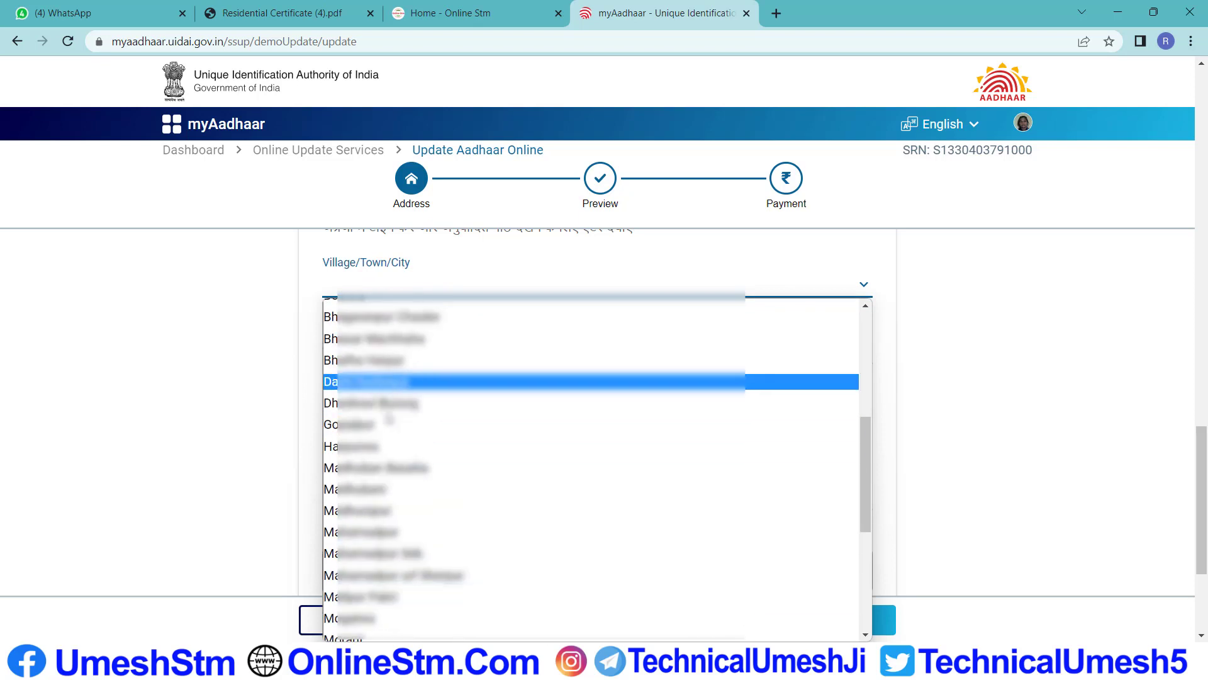
pyautogui.scroll(-3, 393, 390)
pyautogui.scroll(-3, 398, 515)
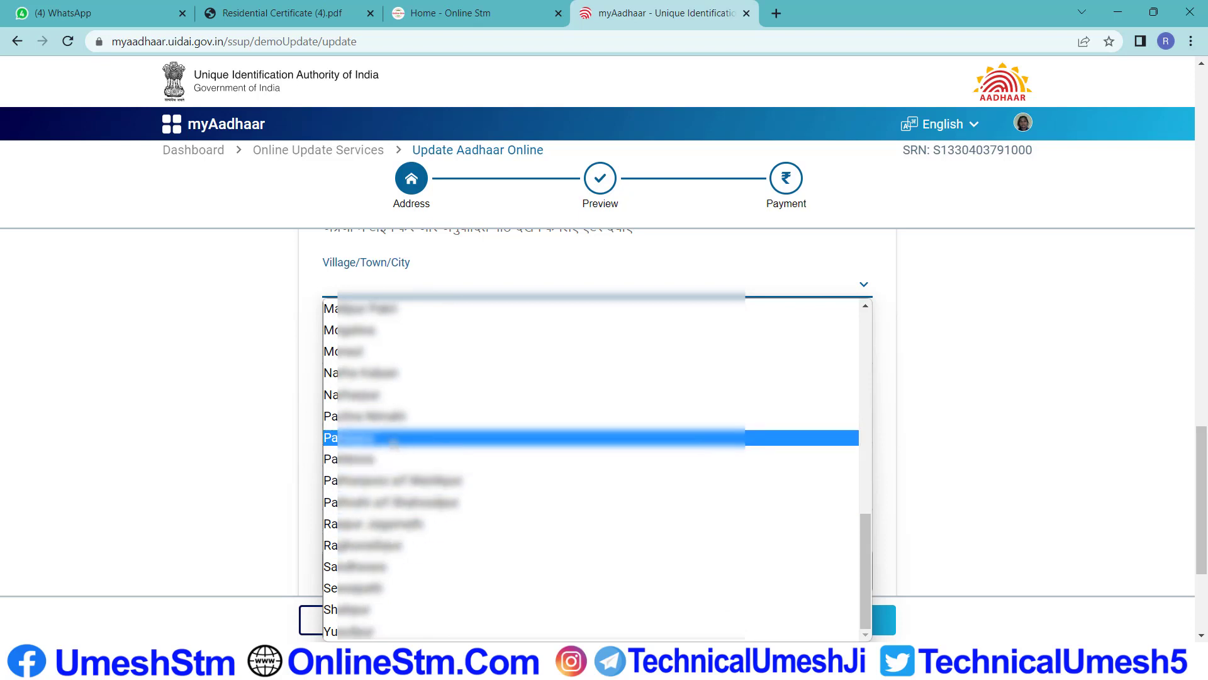
pyautogui.press('b')
pyautogui.press('Down')
pyautogui.press('Down')
pyautogui.press('Down')
pyautogui.press('Down')
pyautogui.press('Down')
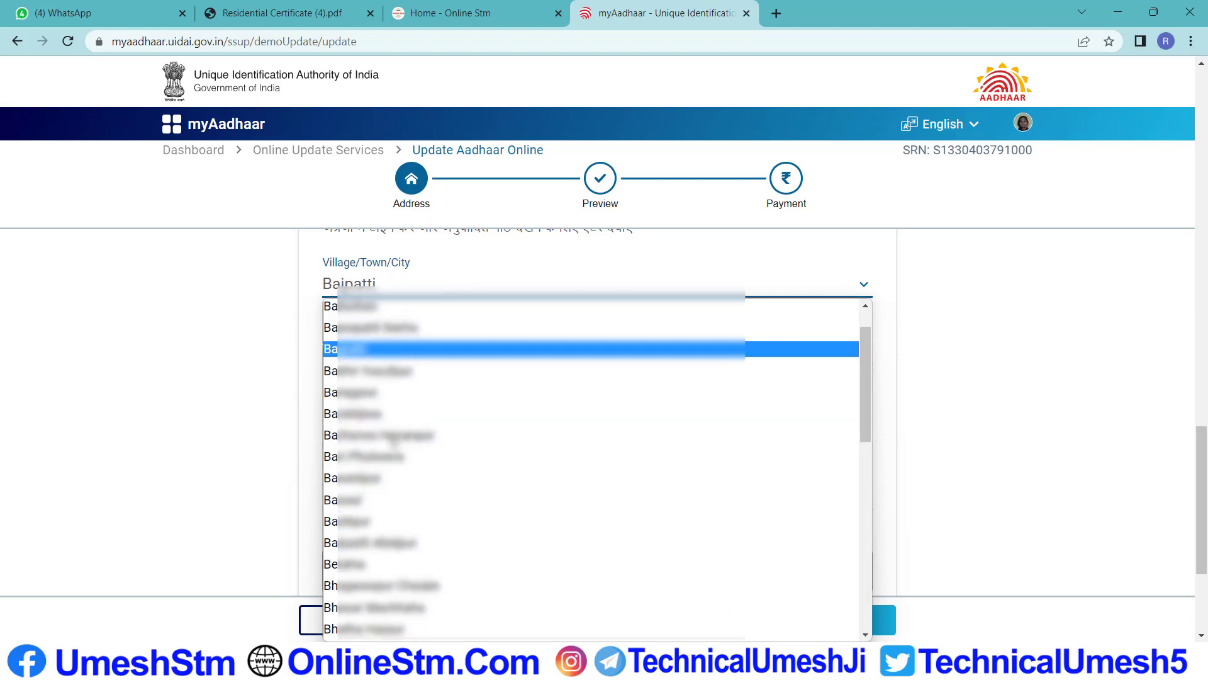
pyautogui.press('Down')
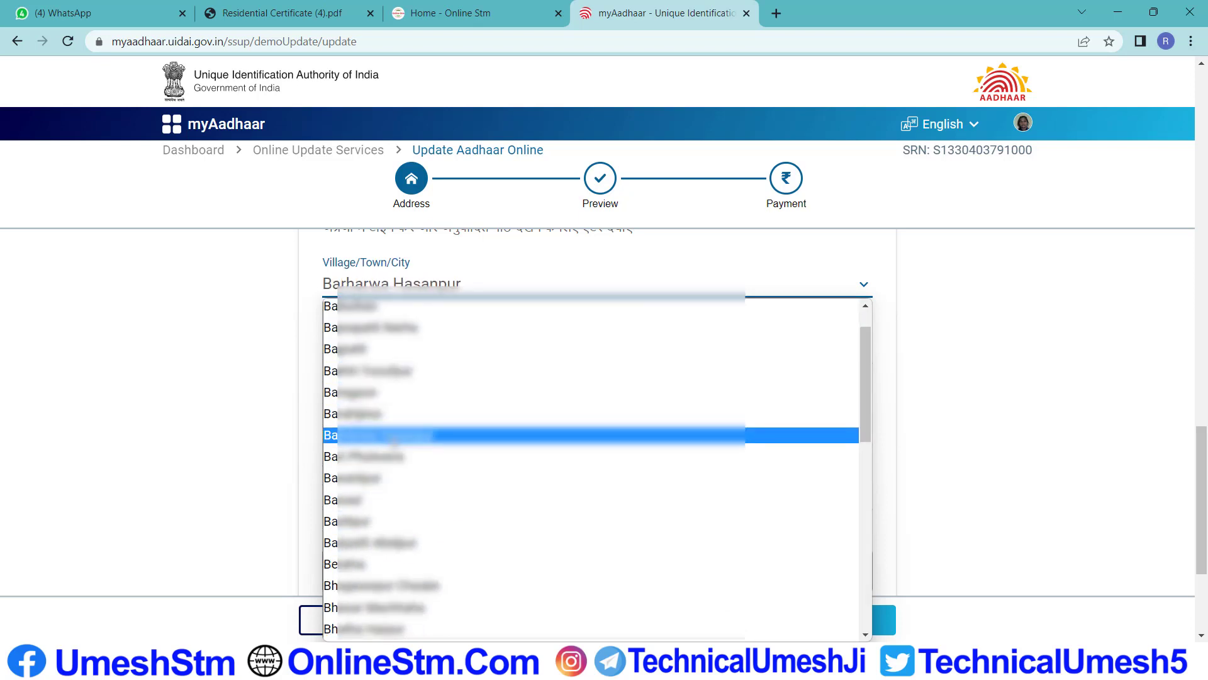
pyautogui.press('Return')
pyautogui.scroll(-3, 413, 356)
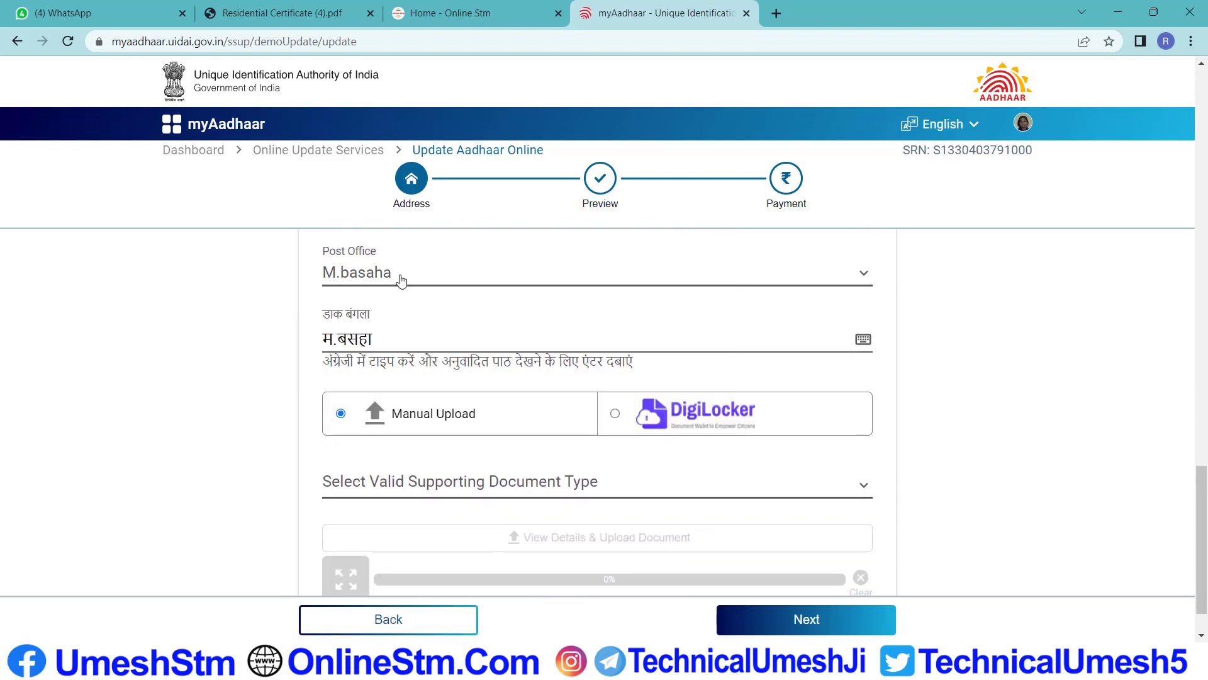
pyautogui.scroll(-1, 405, 324)
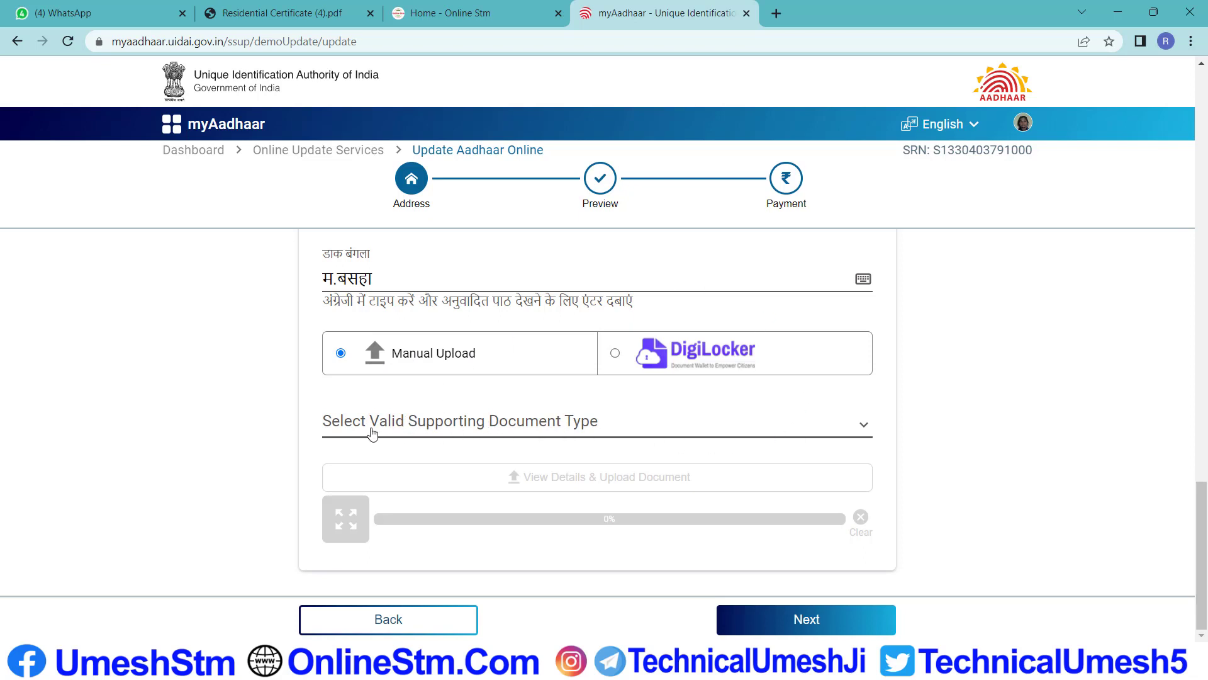
# Open the Select Valid Supporting Document Type list and scroll through the address-proof options
pyautogui.click(573, 423)
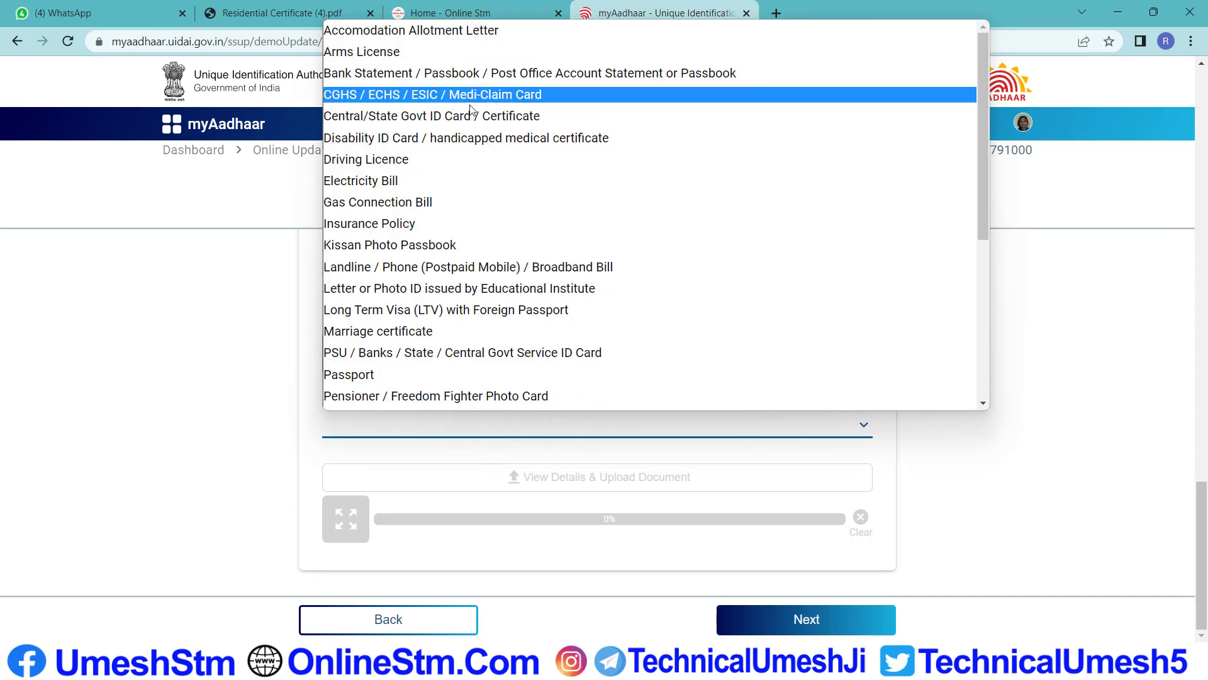
pyautogui.scroll(-5, 479, 201)
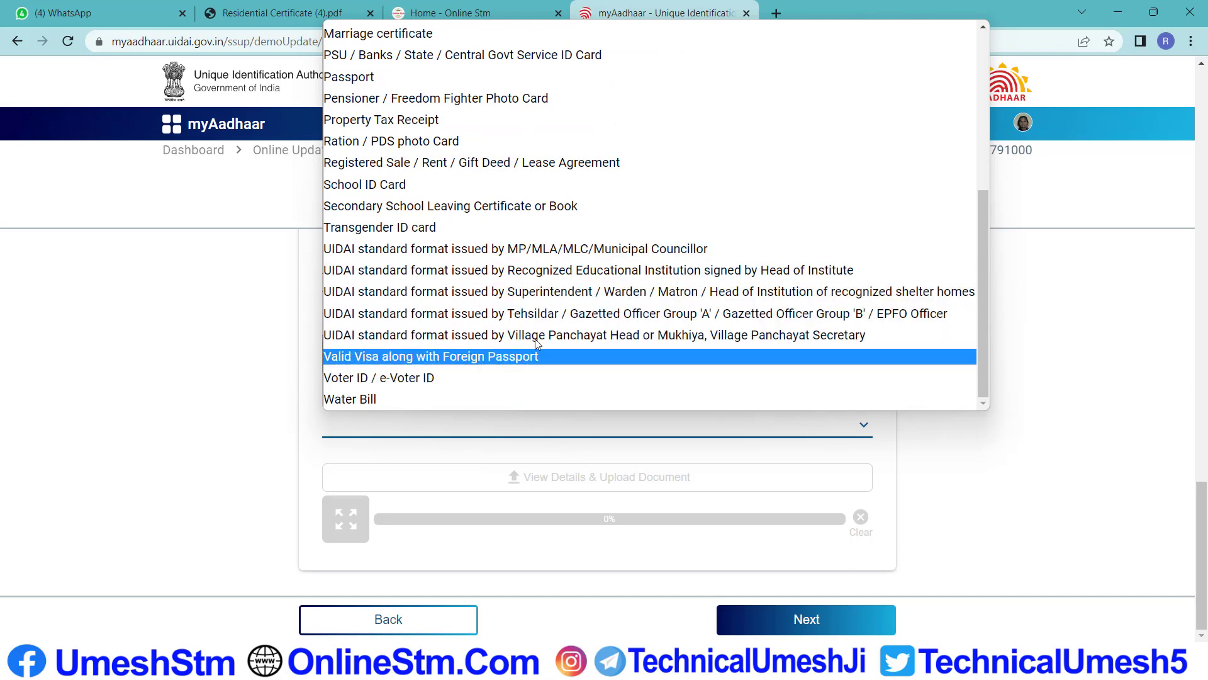
pyautogui.scroll(5, 536, 330)
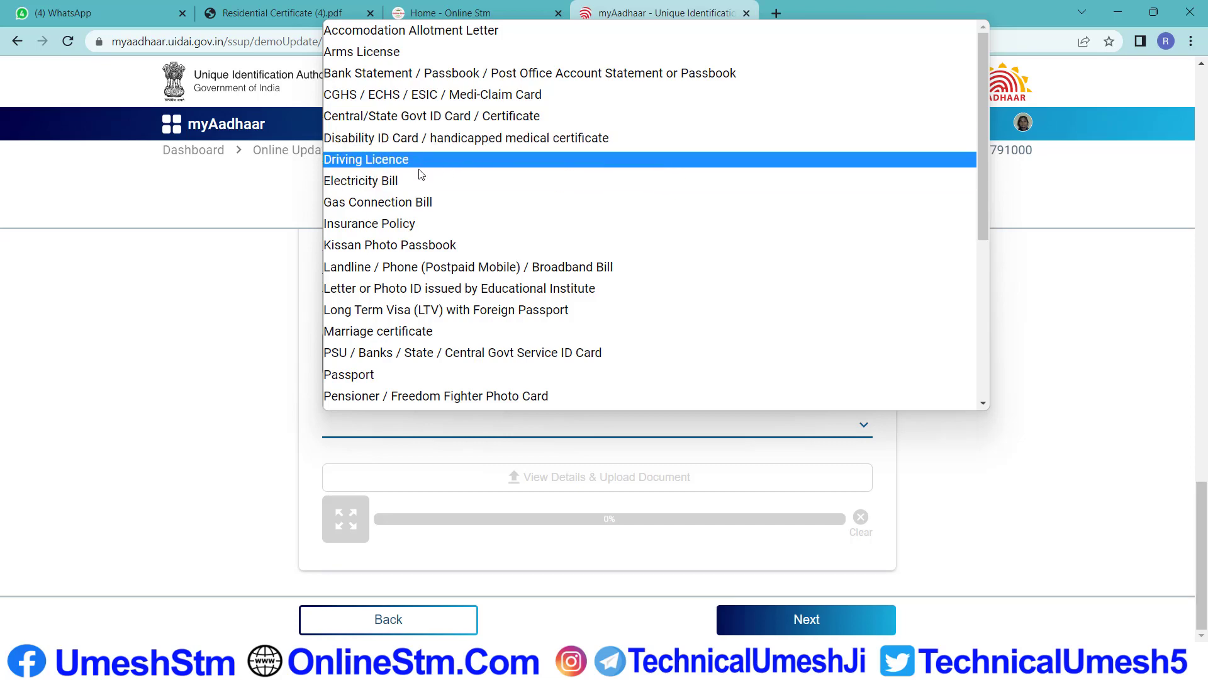
pyautogui.scroll(-5, 422, 201)
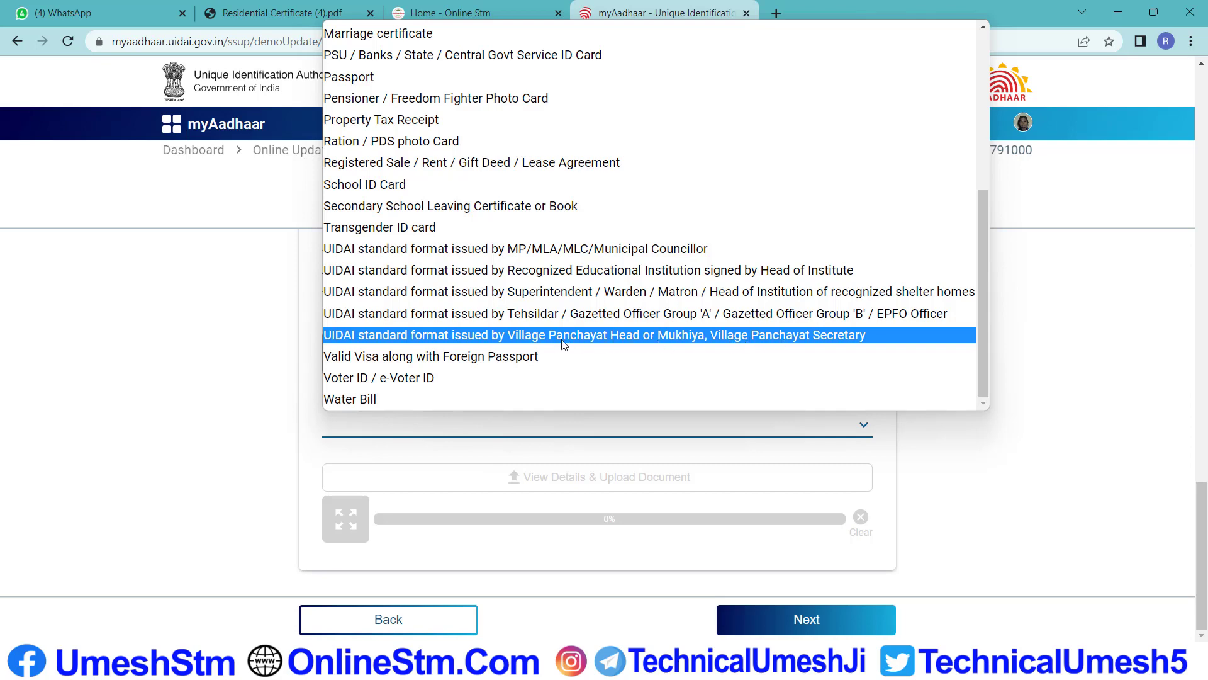
pyautogui.scroll(5, 632, 270)
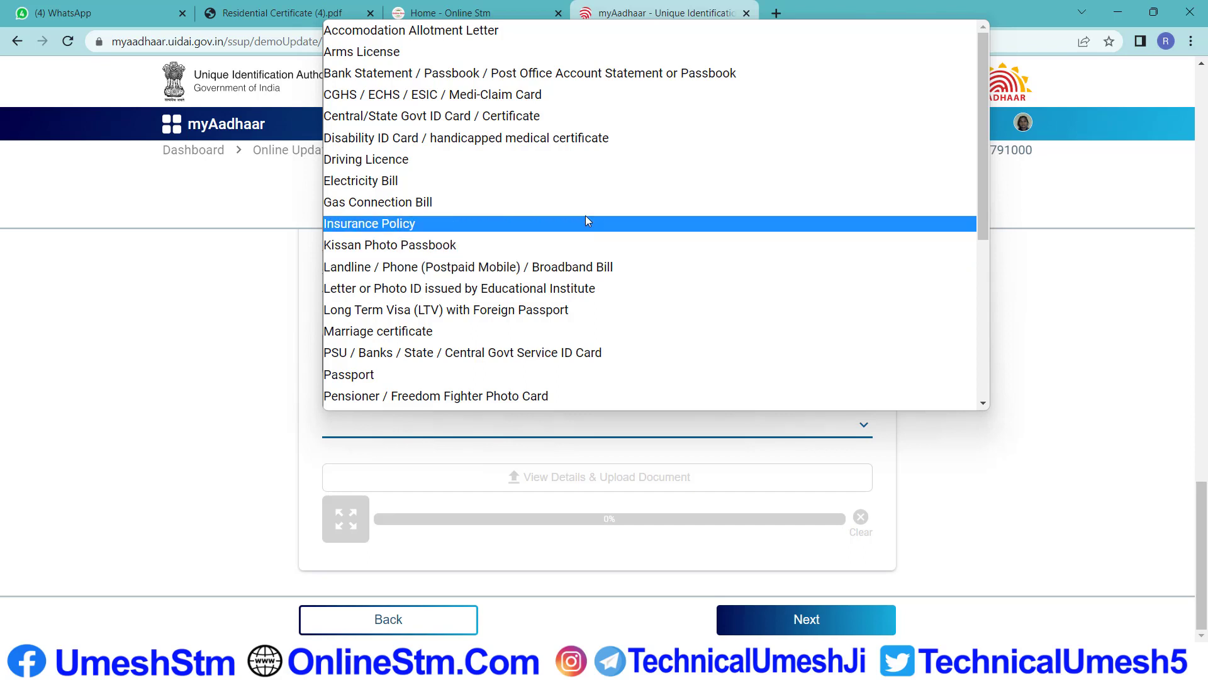
pyautogui.scroll(-5, 526, 306)
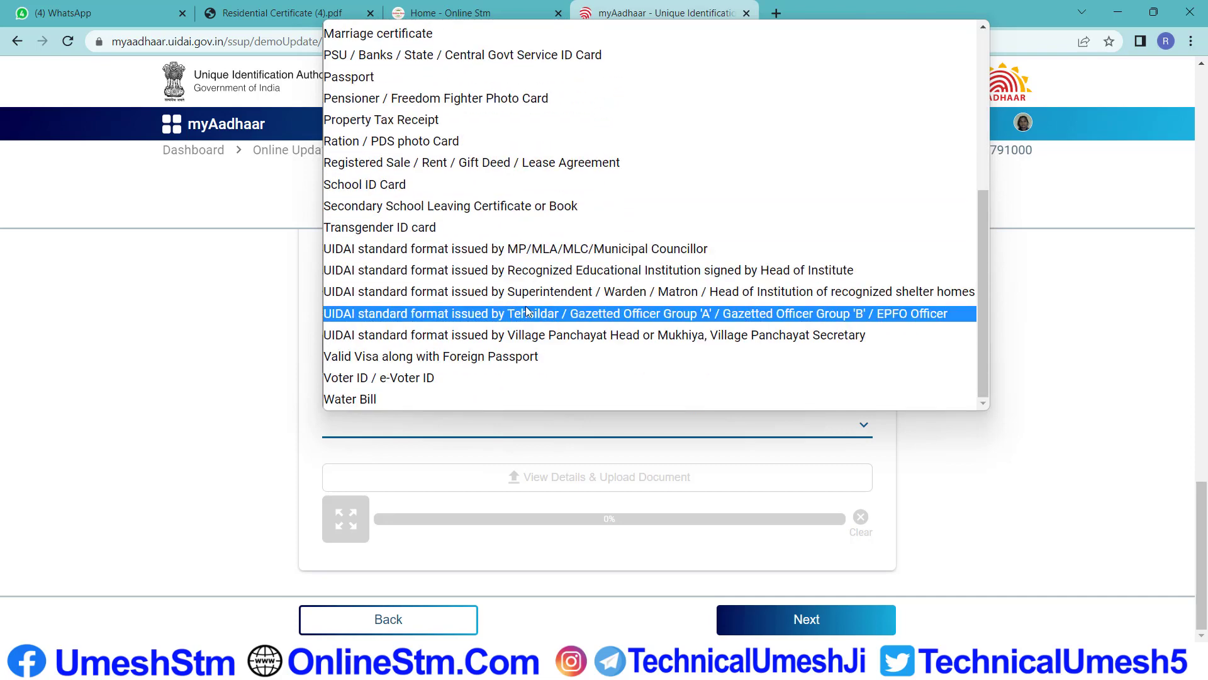
pyautogui.scroll(2, 517, 214)
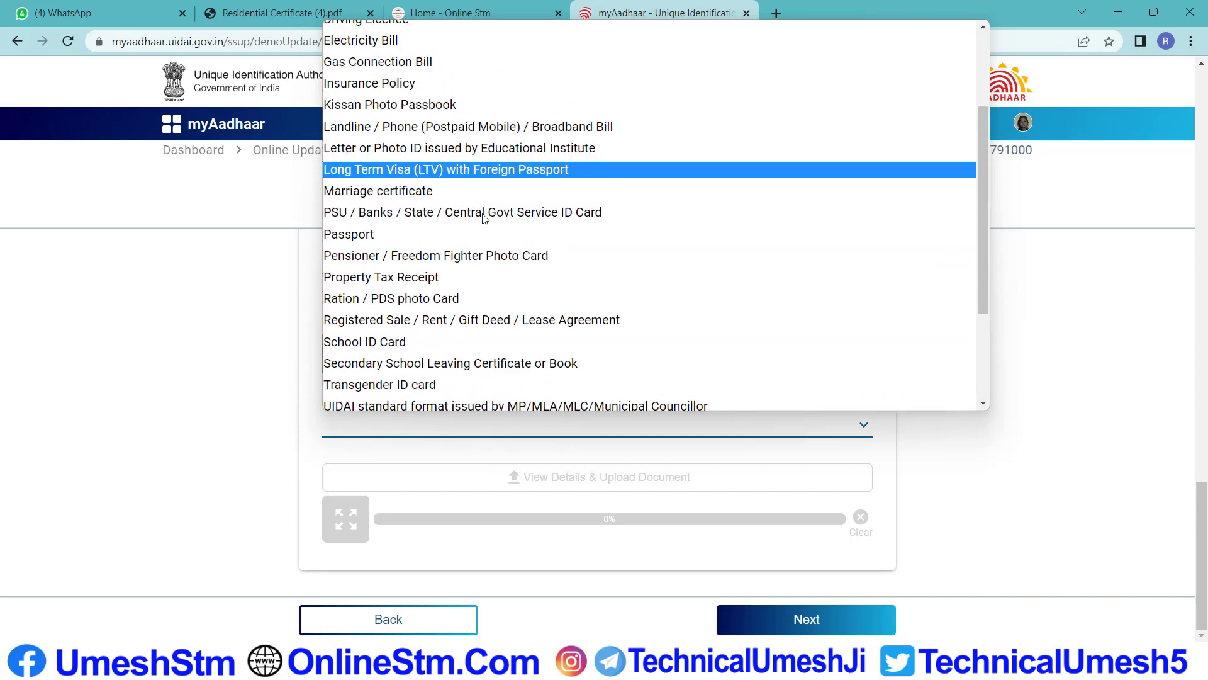
pyautogui.scroll(3, 484, 201)
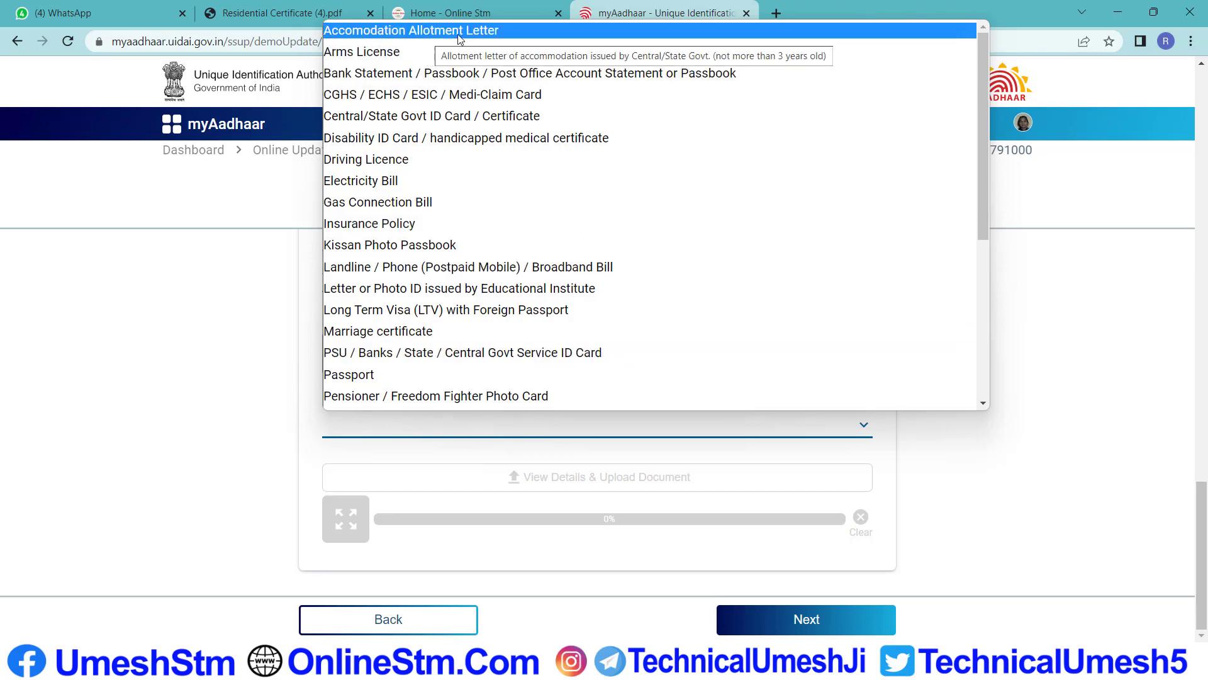
# Select Accomodation Allotment Letter, acknowledge the Document Advisory, and begin uploading the proof
pyautogui.click(518, 32)
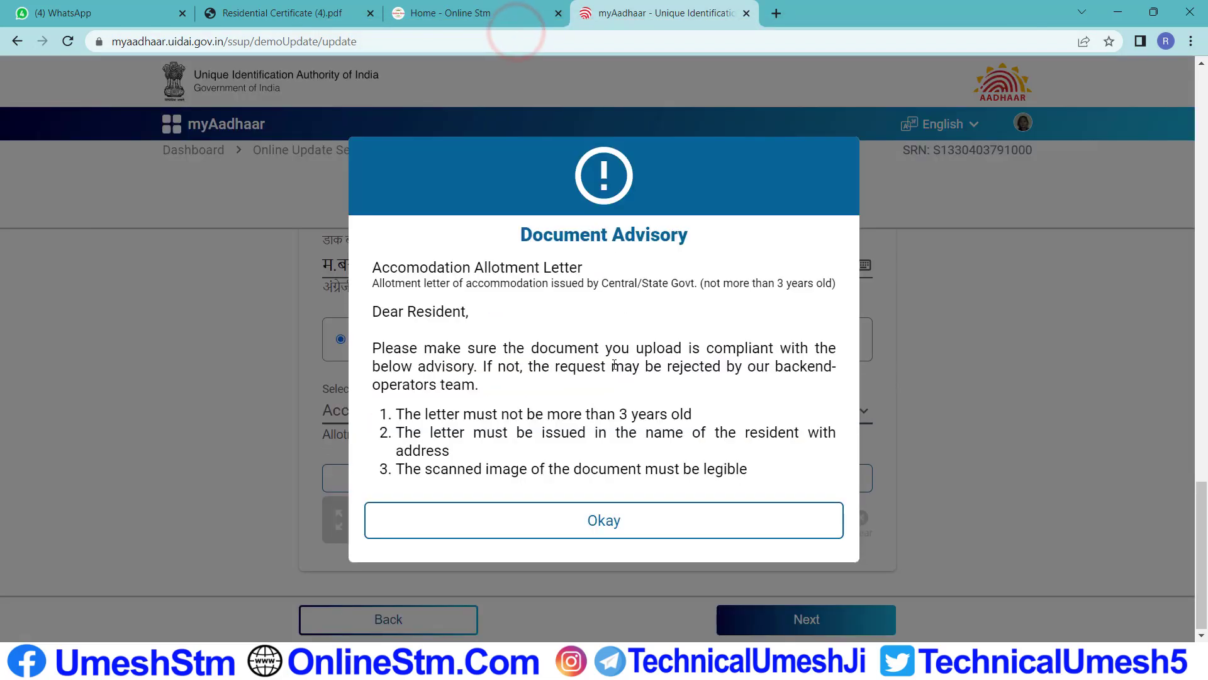
pyautogui.click(607, 526)
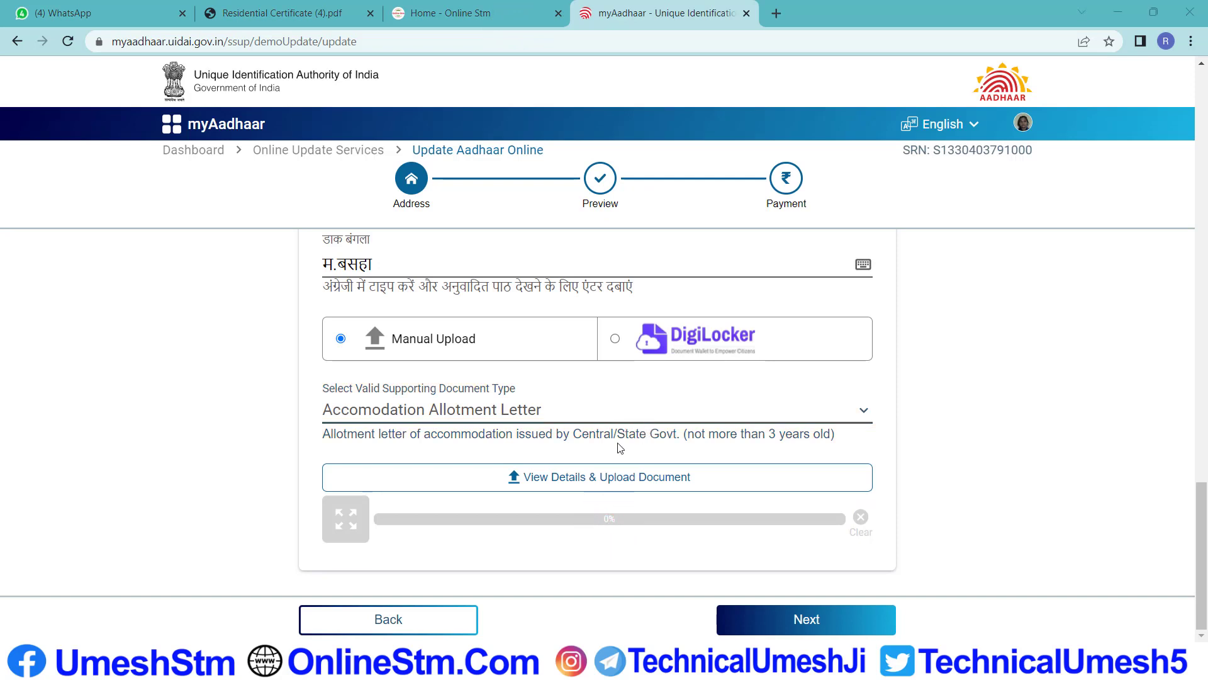
pyautogui.click(603, 485)
pyautogui.click(616, 476)
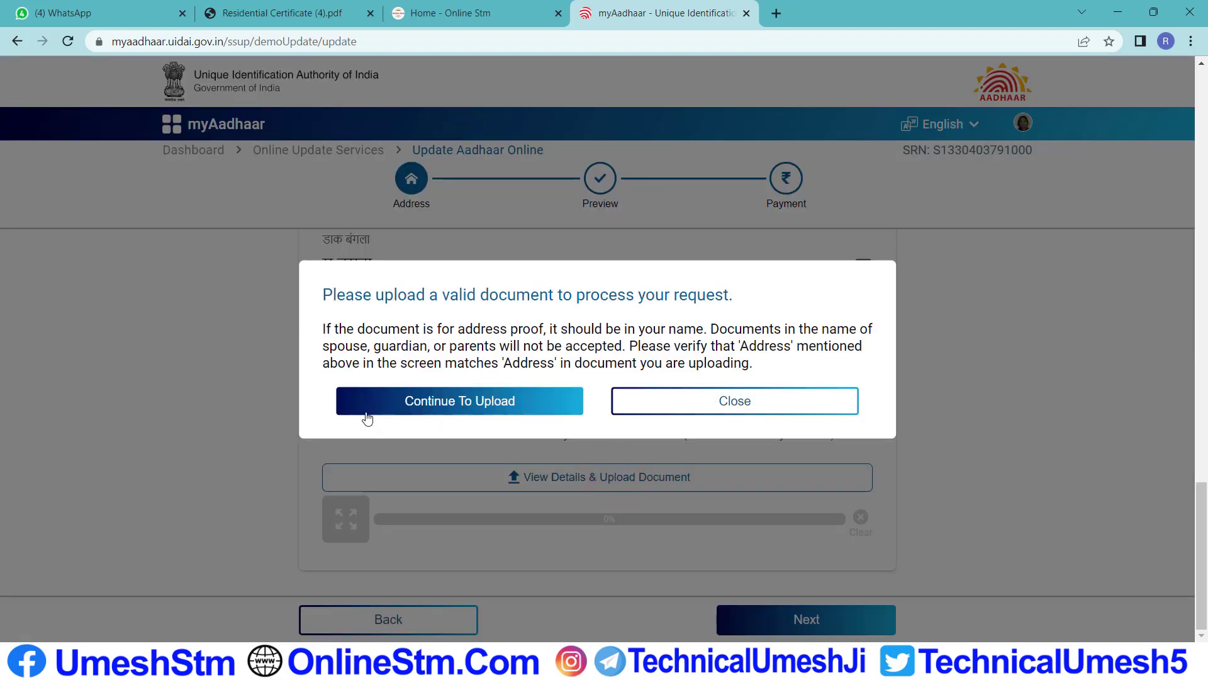
# Upload the Bihar residence certificate PDF from the Desktop and check its thumbnail preview
pyautogui.click(445, 408)
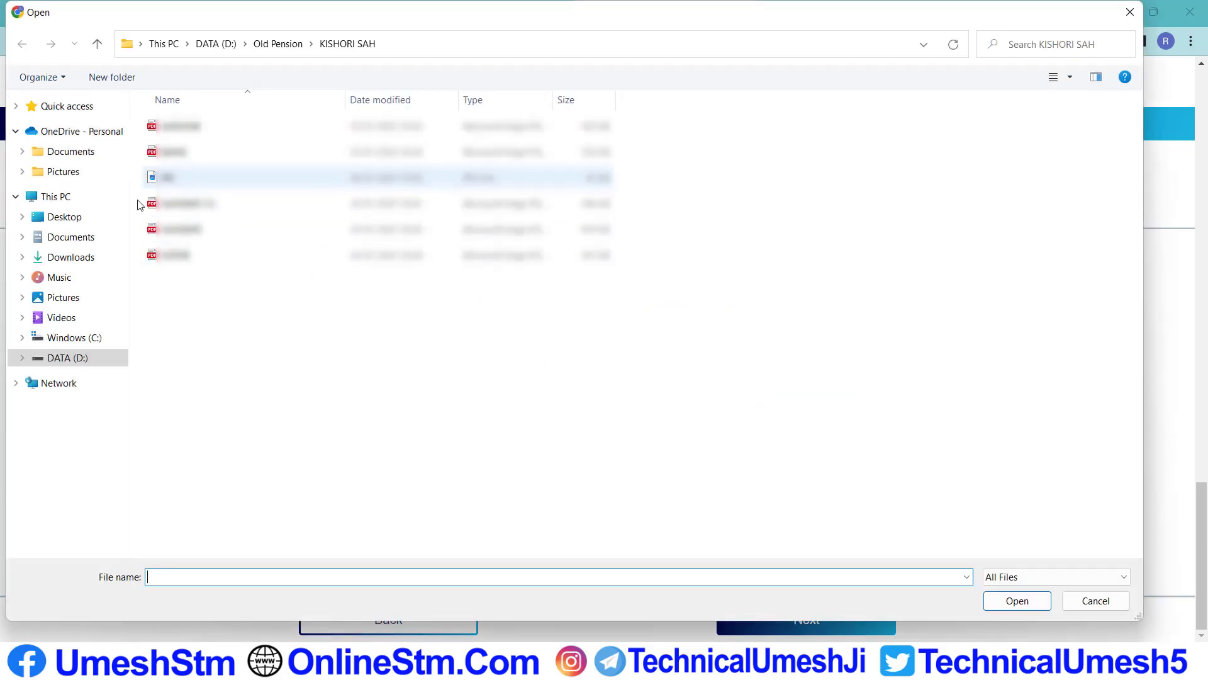
pyautogui.click(65, 215)
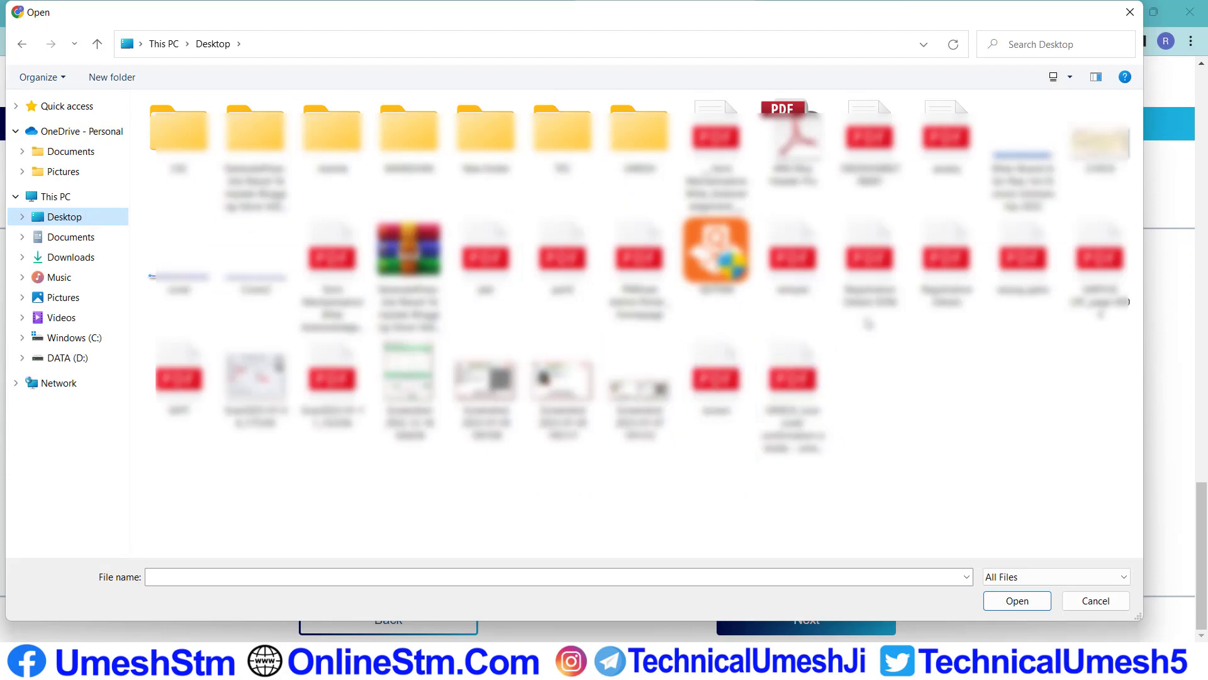
pyautogui.doubleClick(950, 138)
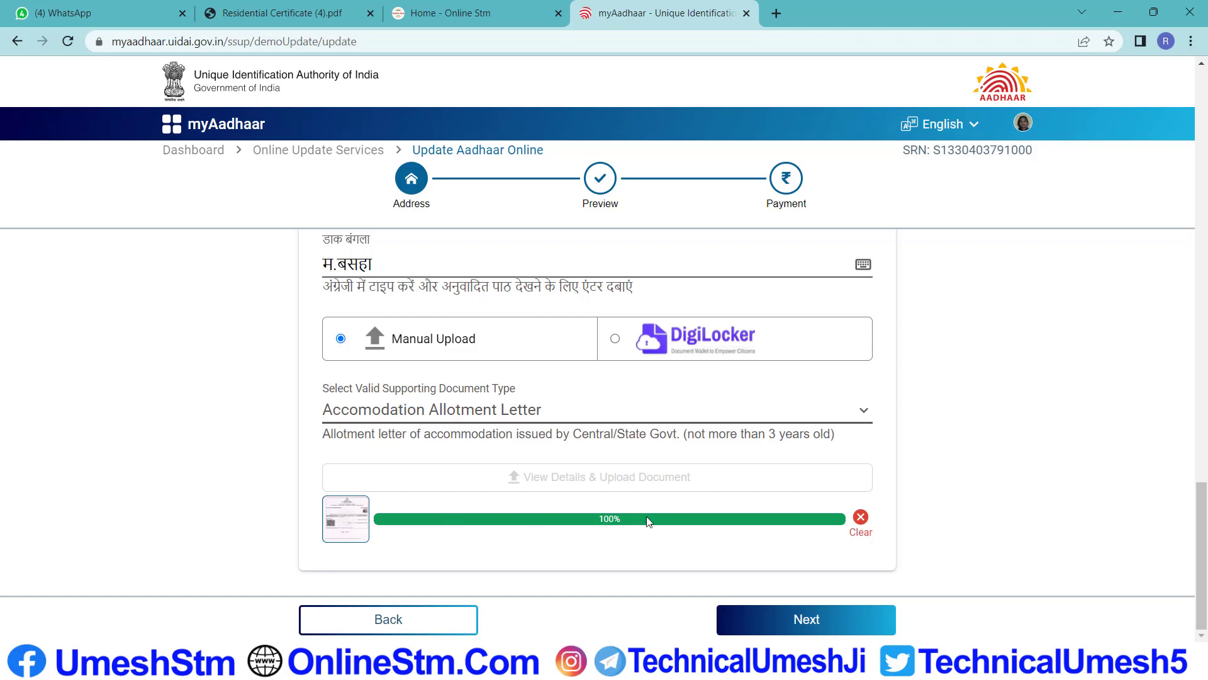
pyautogui.click(354, 528)
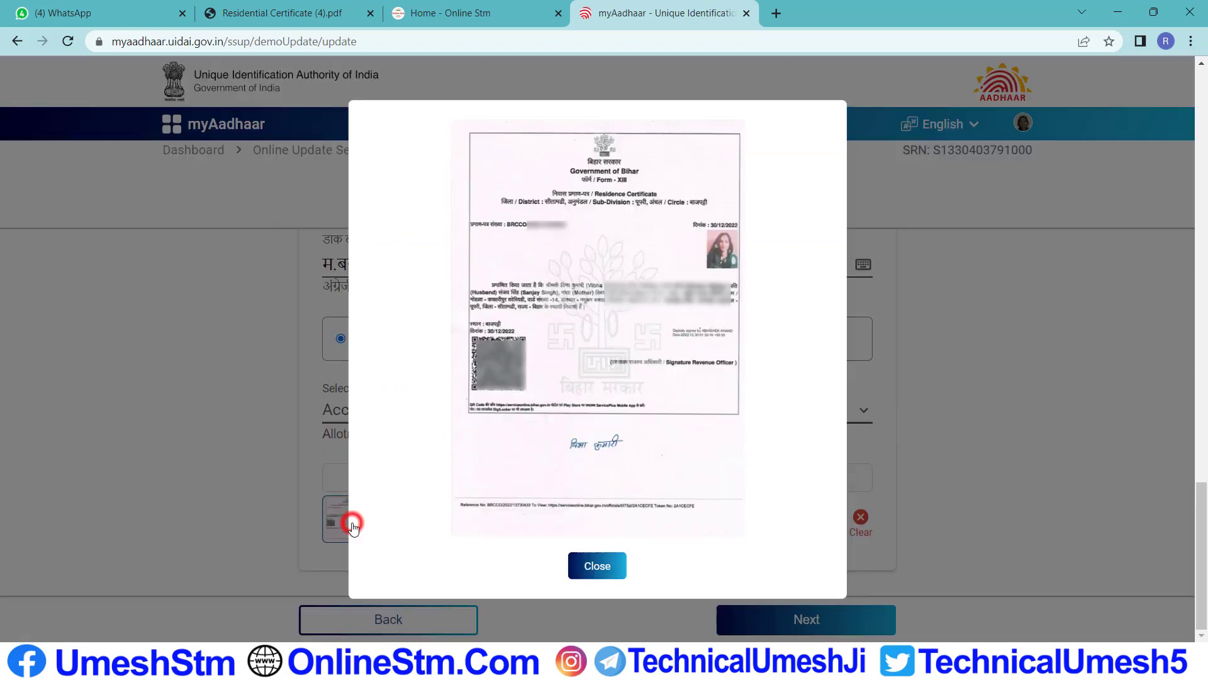
pyautogui.click(597, 564)
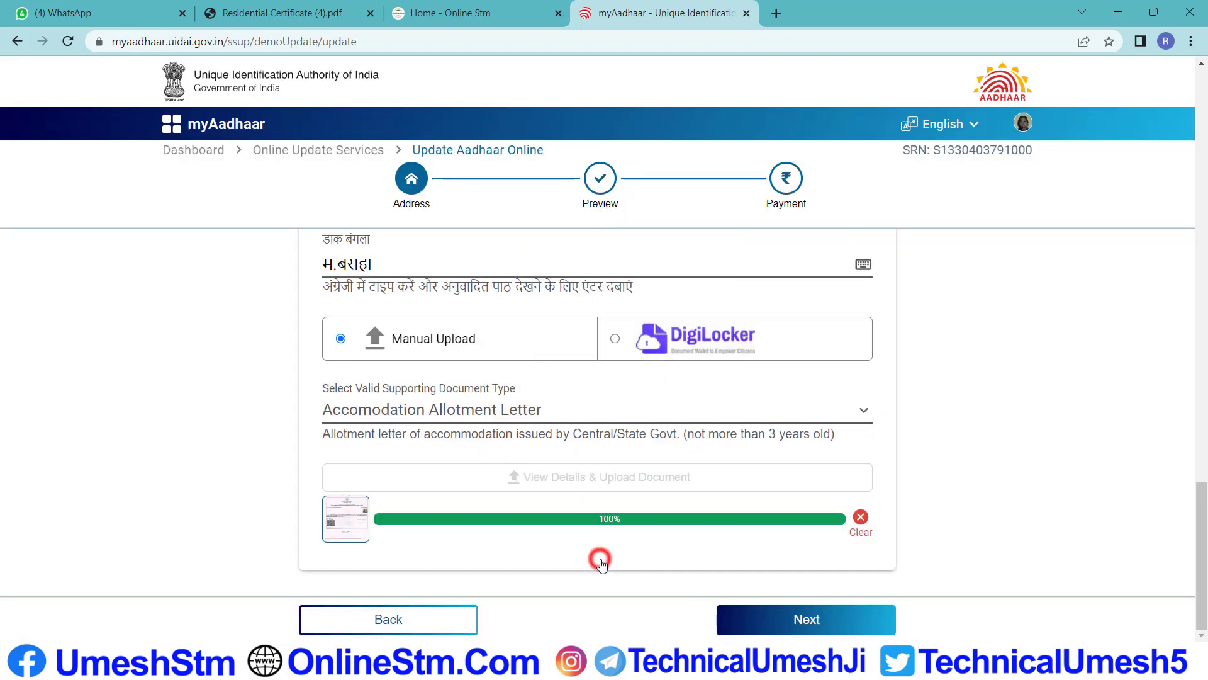
# Open the Preview page and review the new address details
pyautogui.click(807, 620)
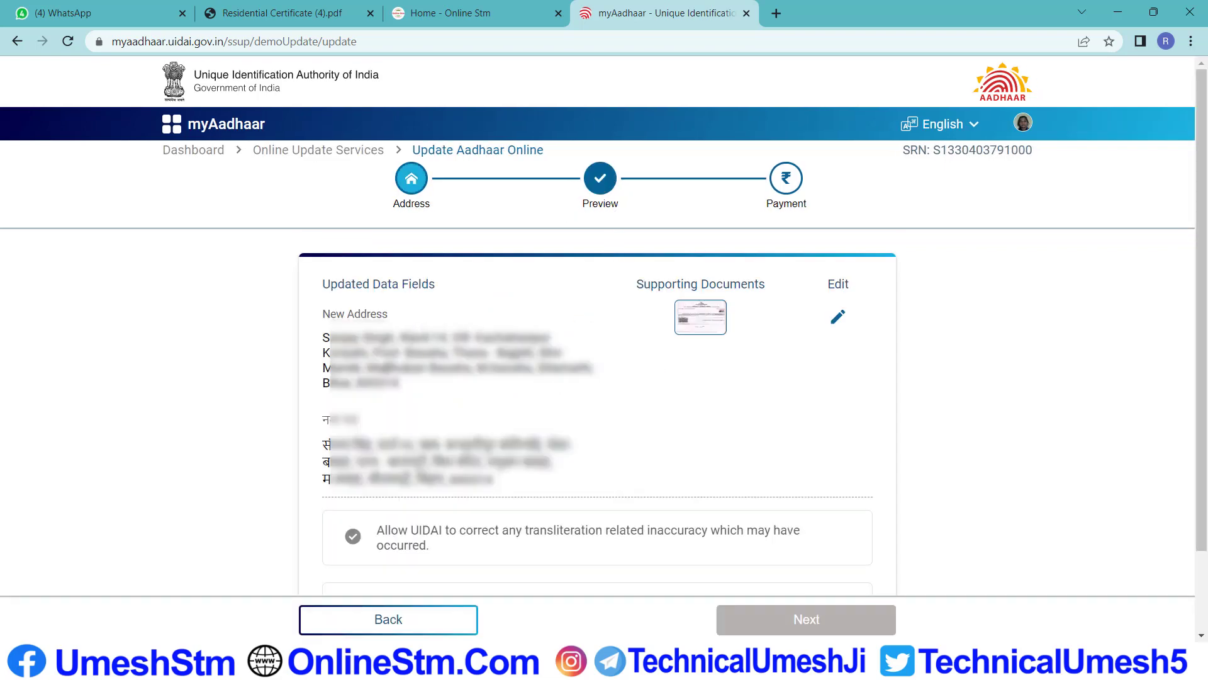
pyautogui.scroll(-2, 385, 365)
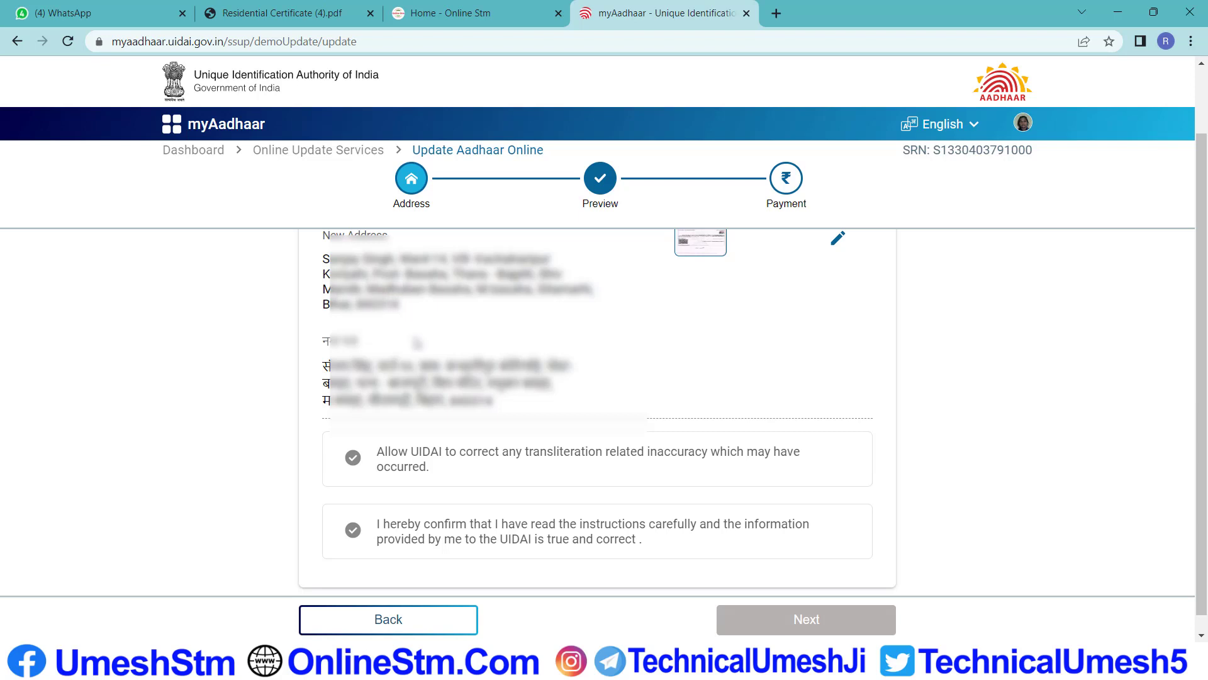
pyautogui.scroll(-1, 597, 402)
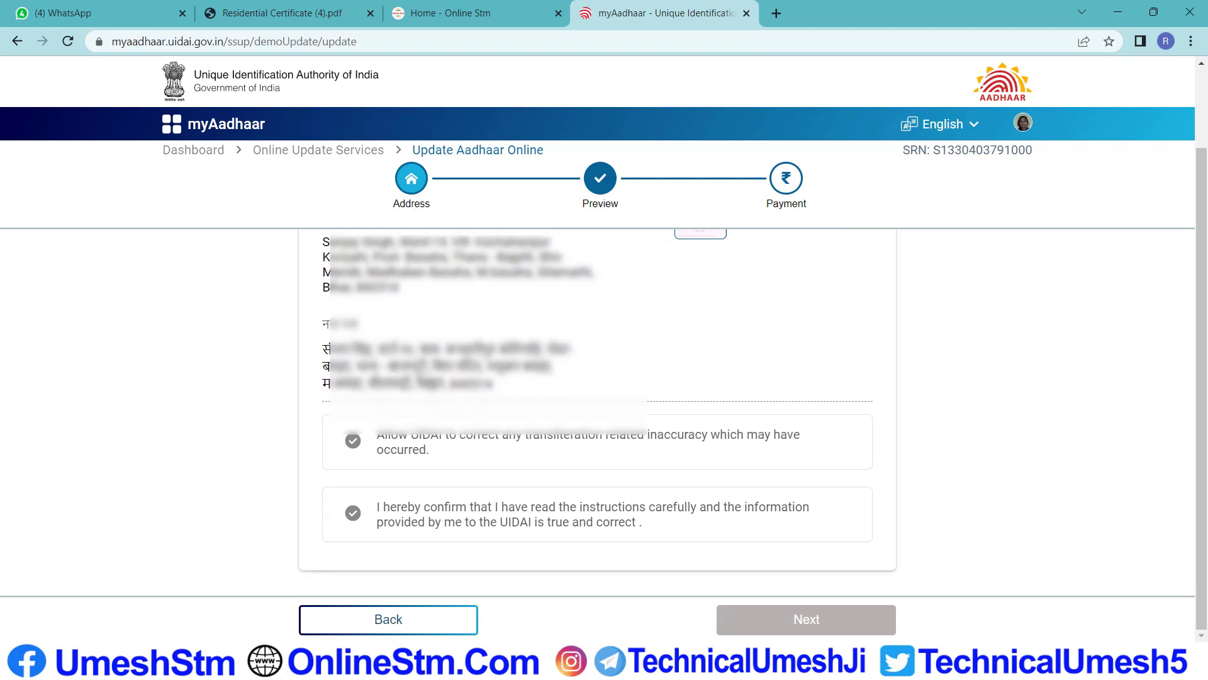
pyautogui.scroll(2, 596, 403)
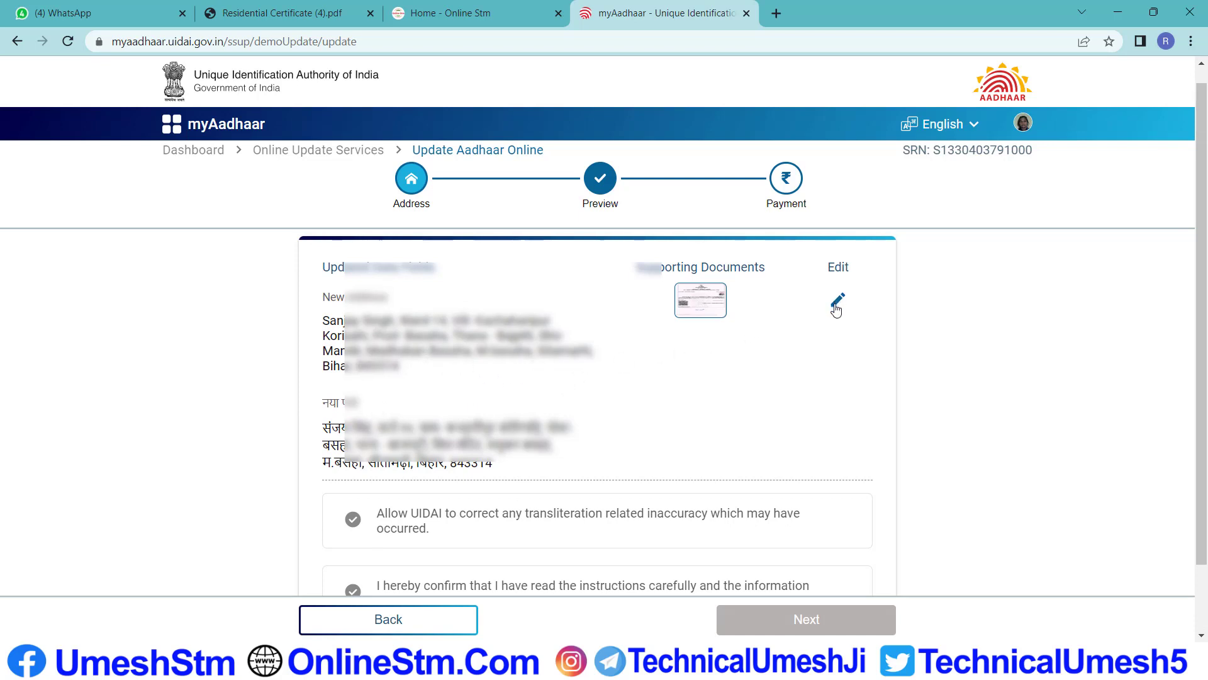
pyautogui.scroll(-1, 818, 314)
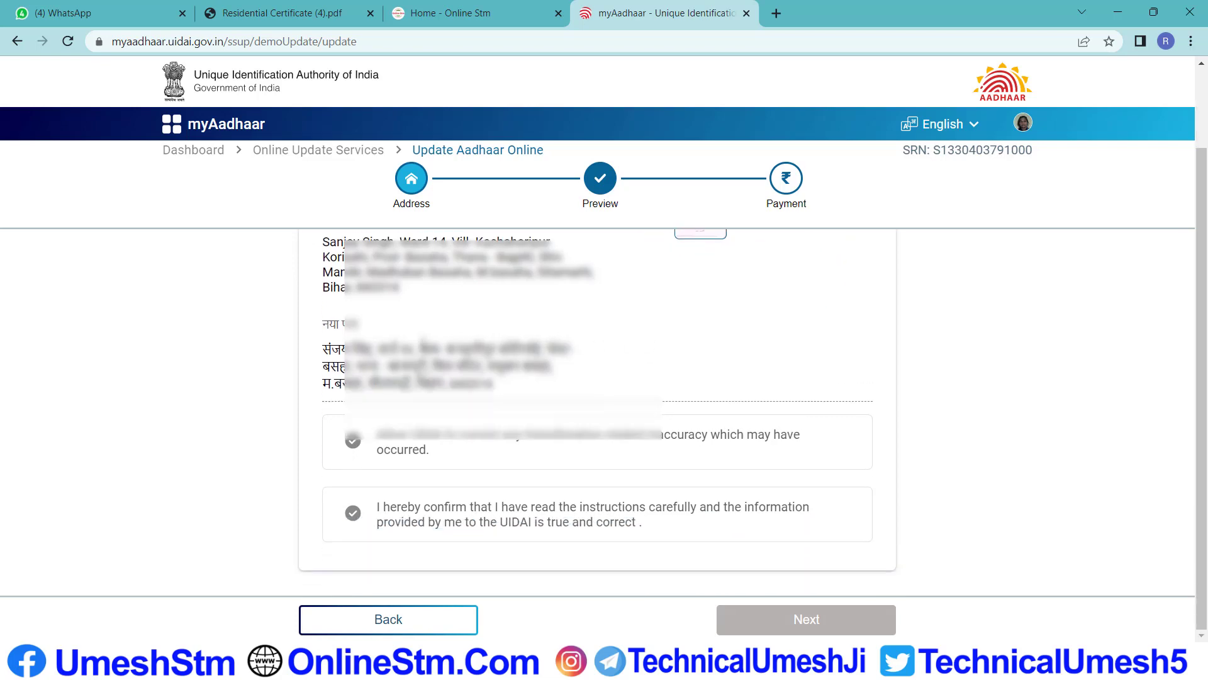
# Accept the transliteration-correction and information-is-true confirmations, then continue to the Rs. 50 payment
pyautogui.click(354, 441)
pyautogui.click(363, 503)
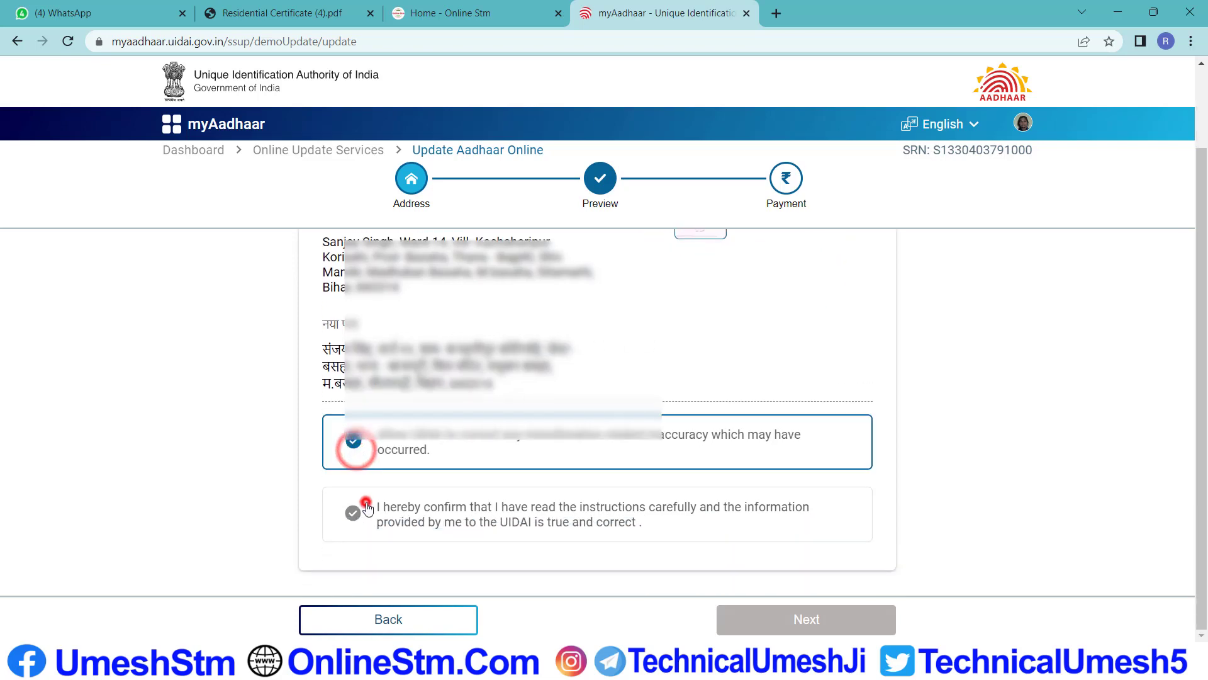
pyautogui.click(827, 619)
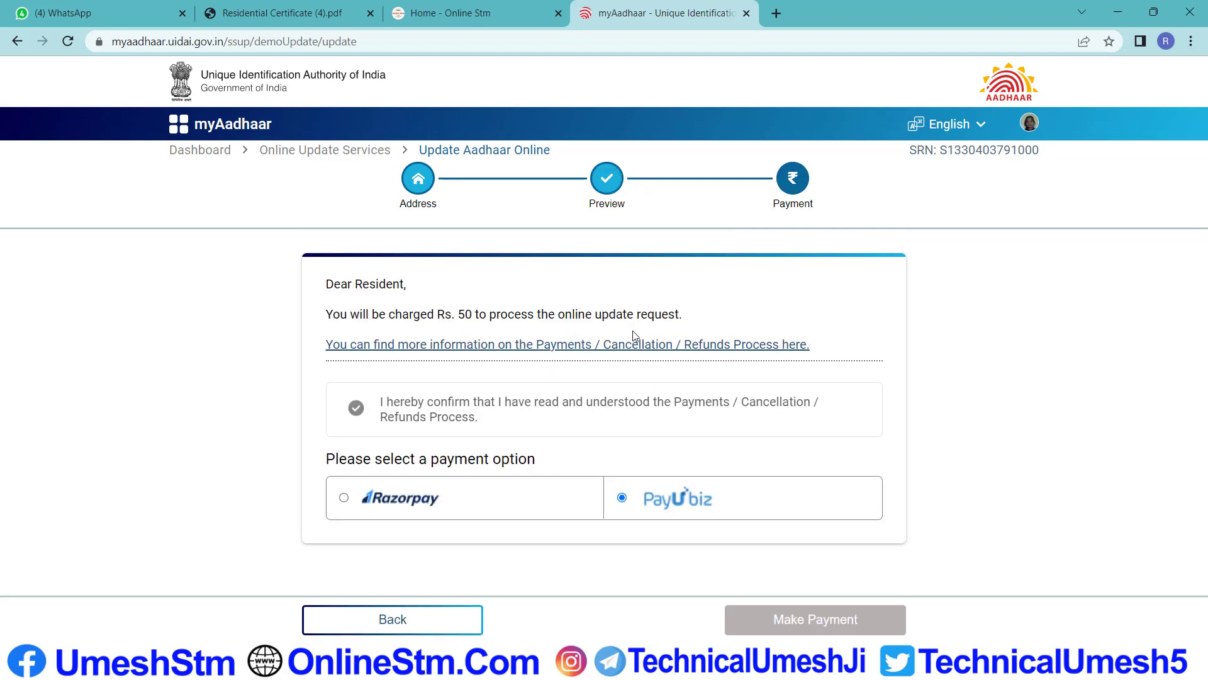
# Confirm the Payments/Cancellation/Refunds terms and make the Rs. 50 payment via PayU biz
pyautogui.click(357, 410)
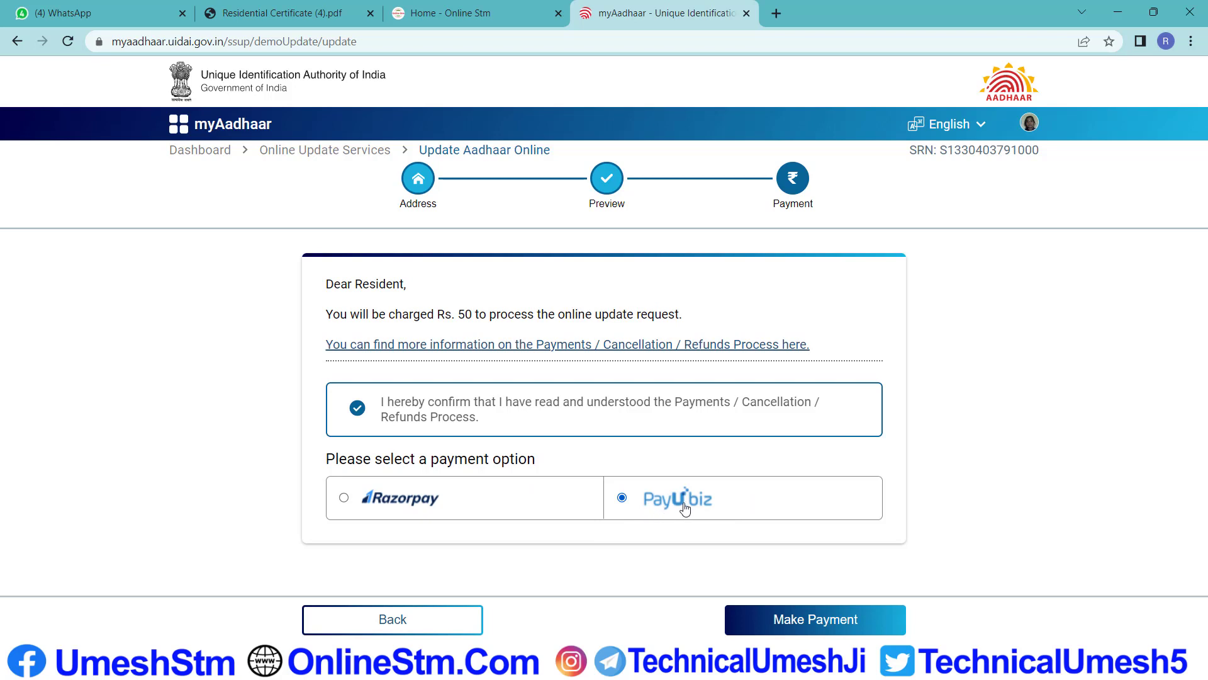
pyautogui.click(830, 623)
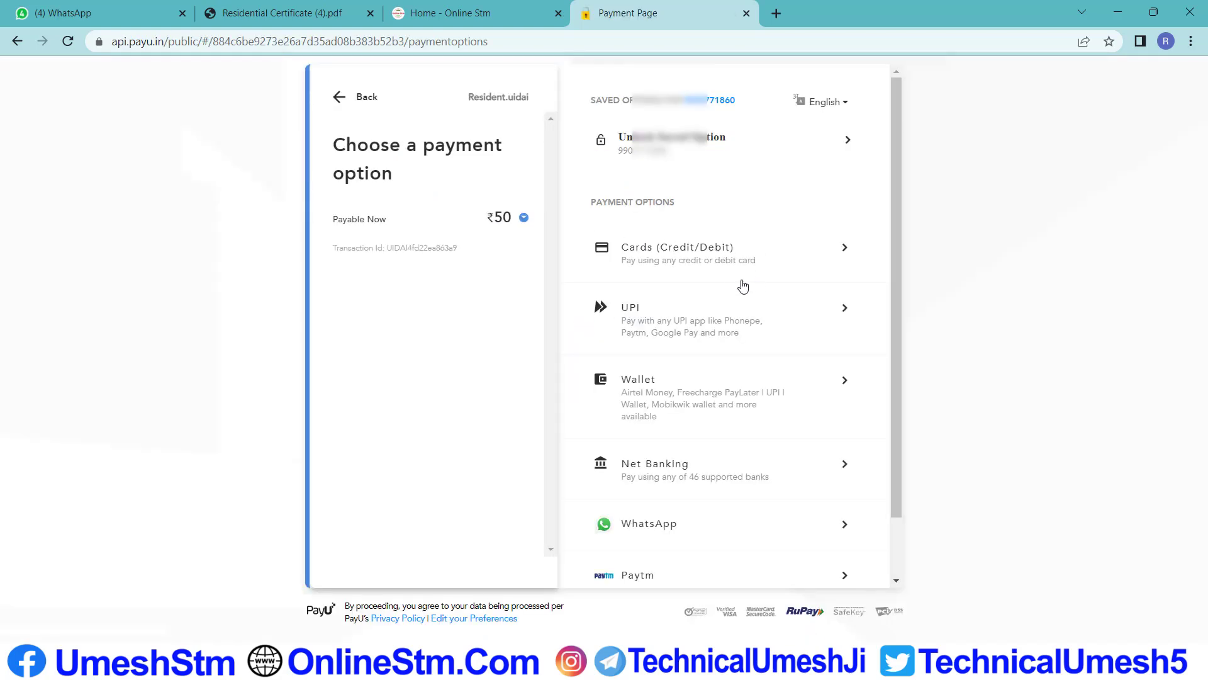
# Choose UPI with Paytm, enter and verify the UPI ID, and proceed with the ₹50 payment
pyautogui.scroll(-1, 736, 282)
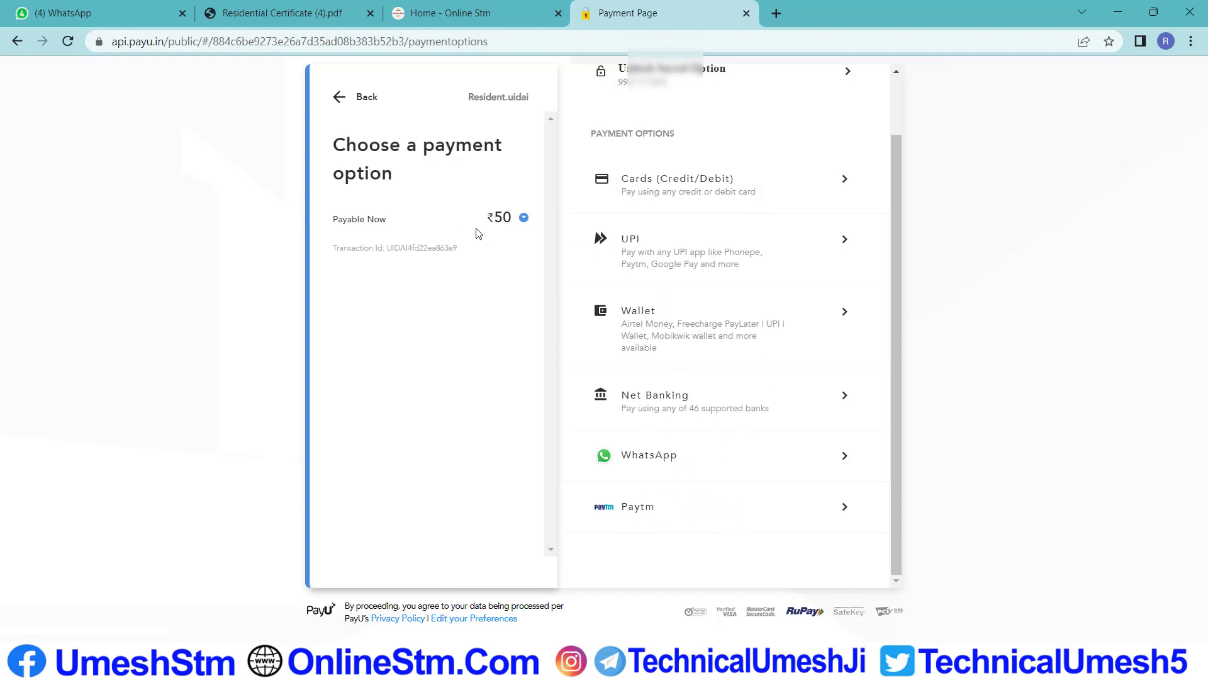
pyautogui.click(738, 260)
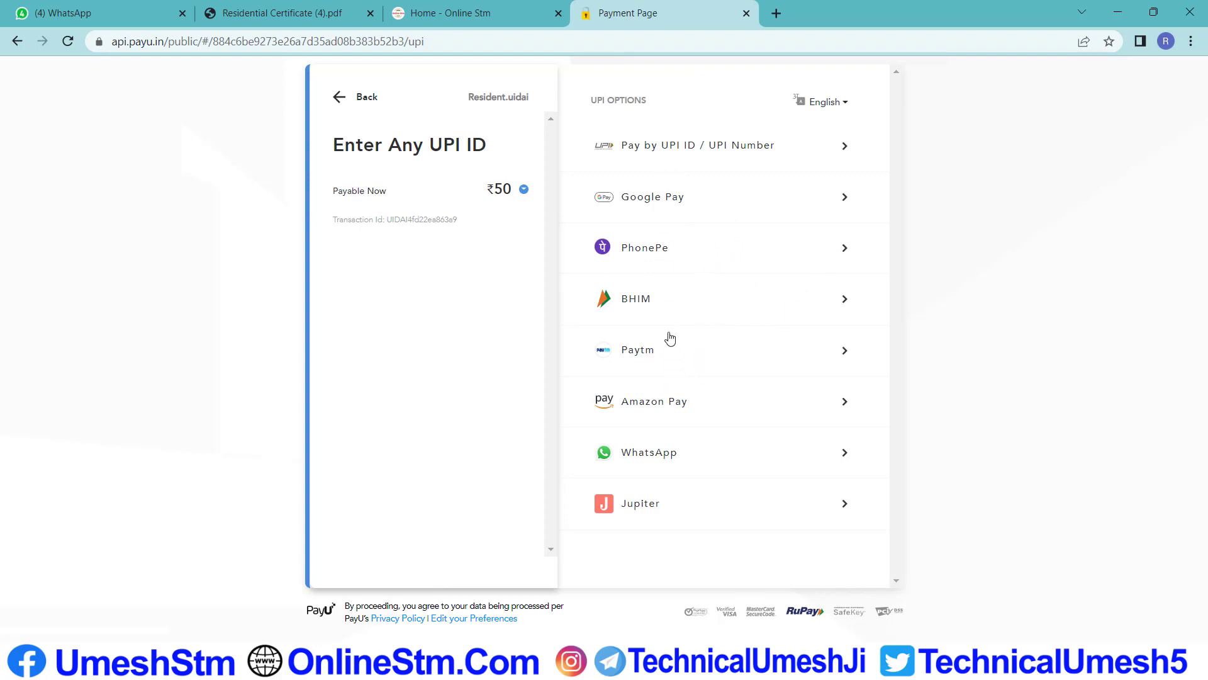
pyautogui.click(654, 351)
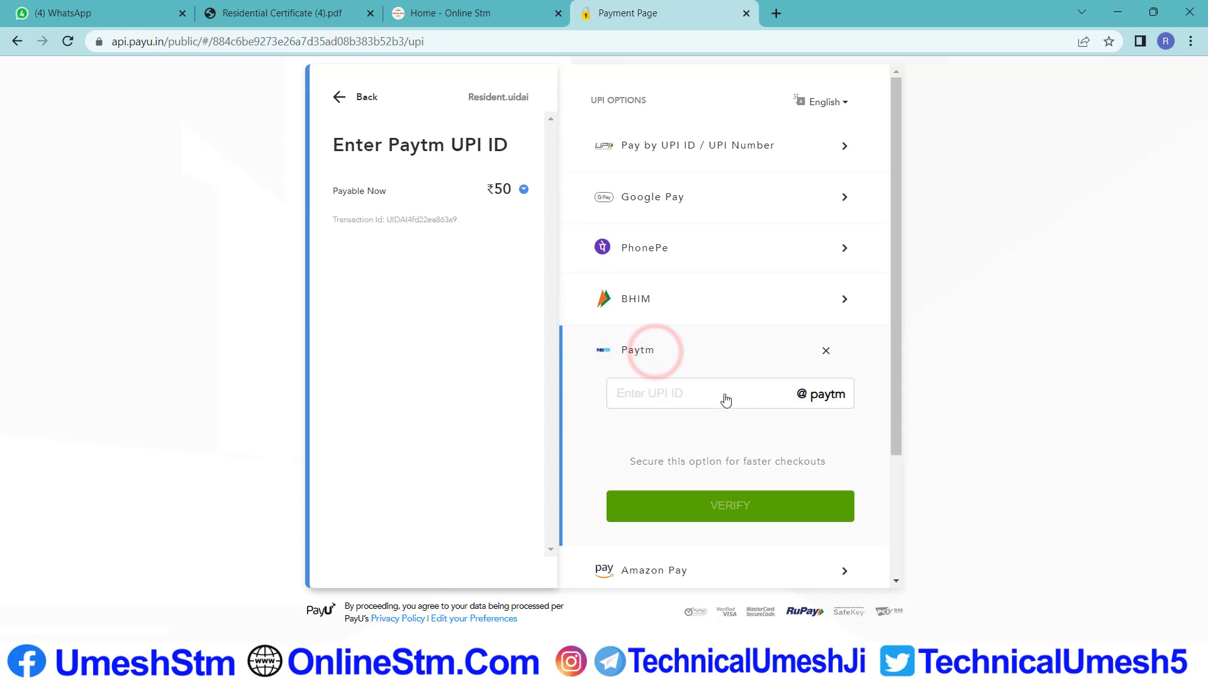
pyautogui.click(669, 393)
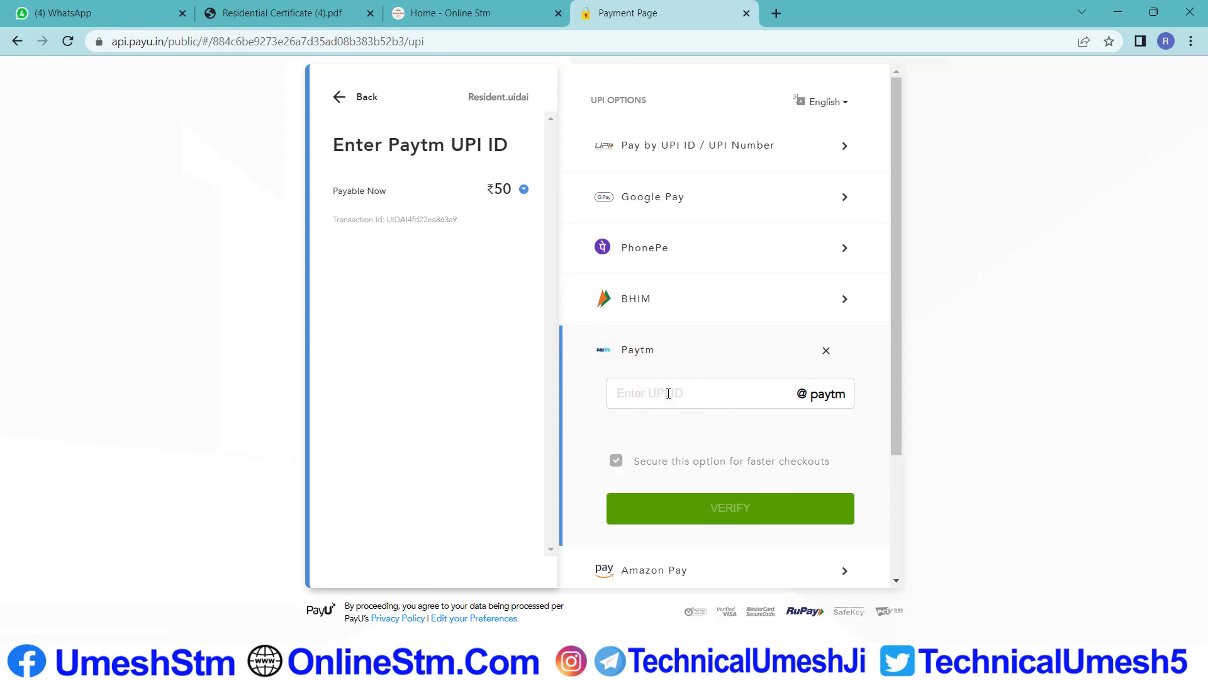
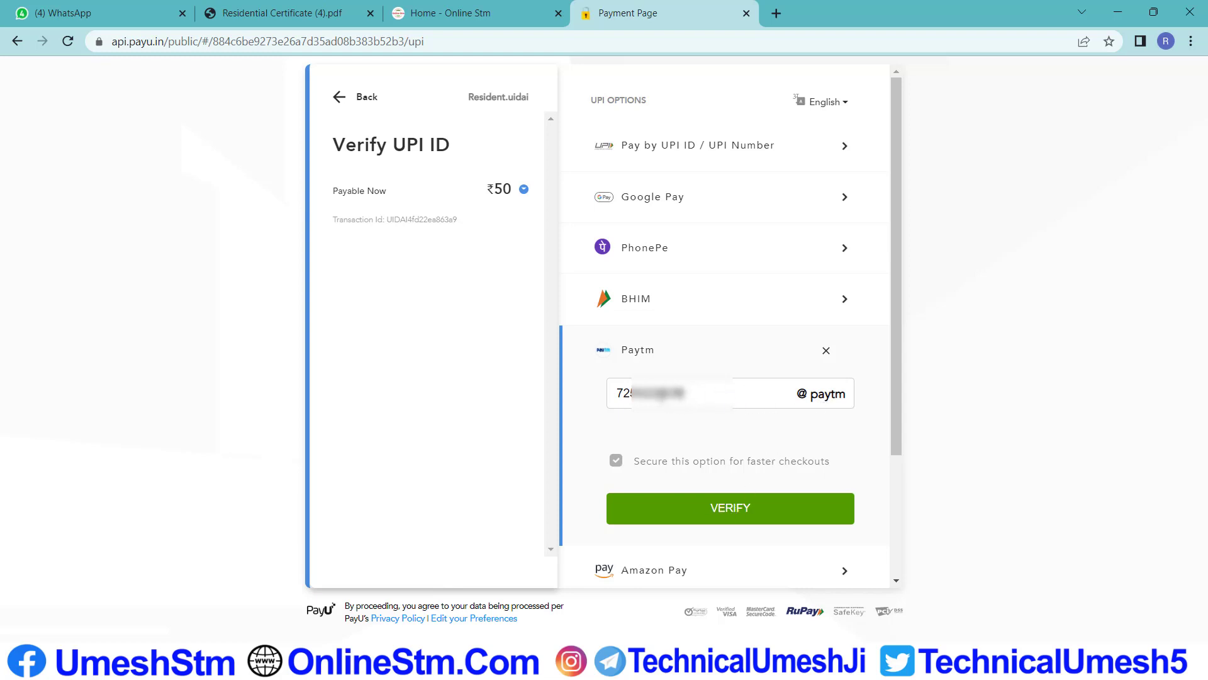
pyautogui.click(731, 516)
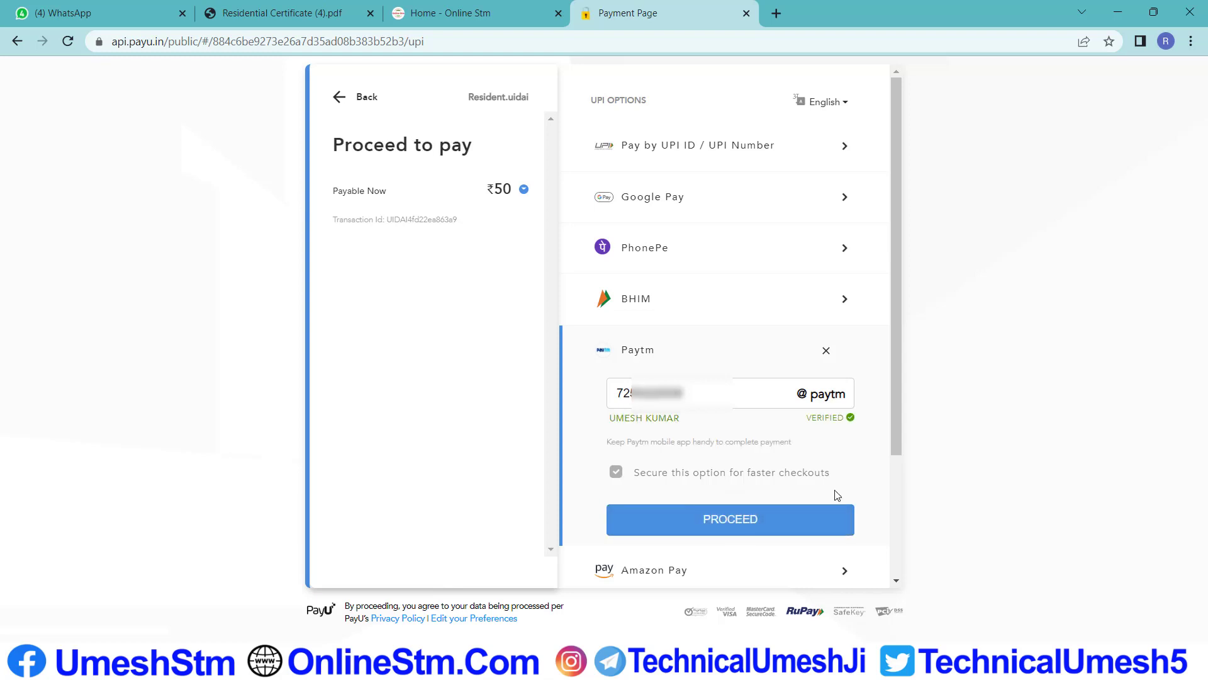
pyautogui.click(728, 531)
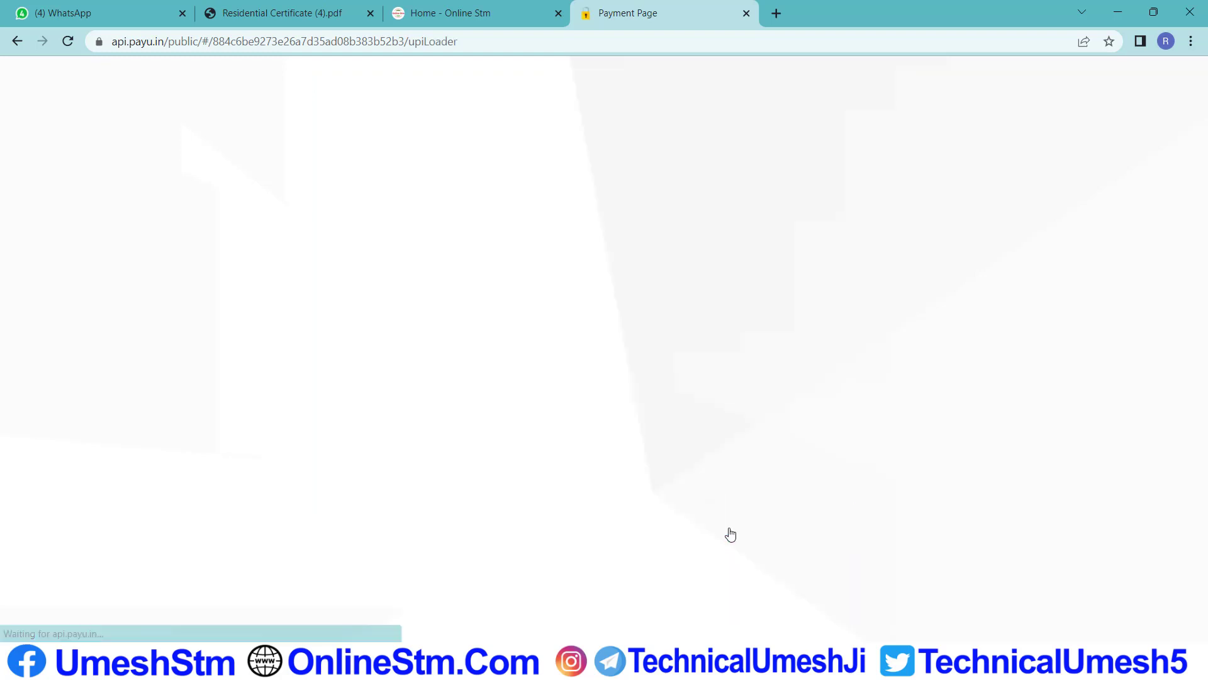